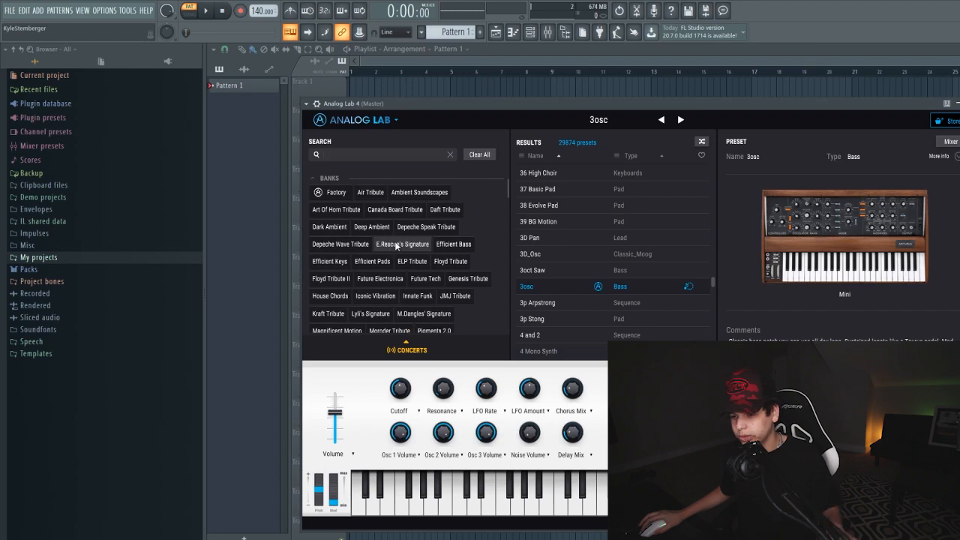
scroll(395, 244, down, 5)
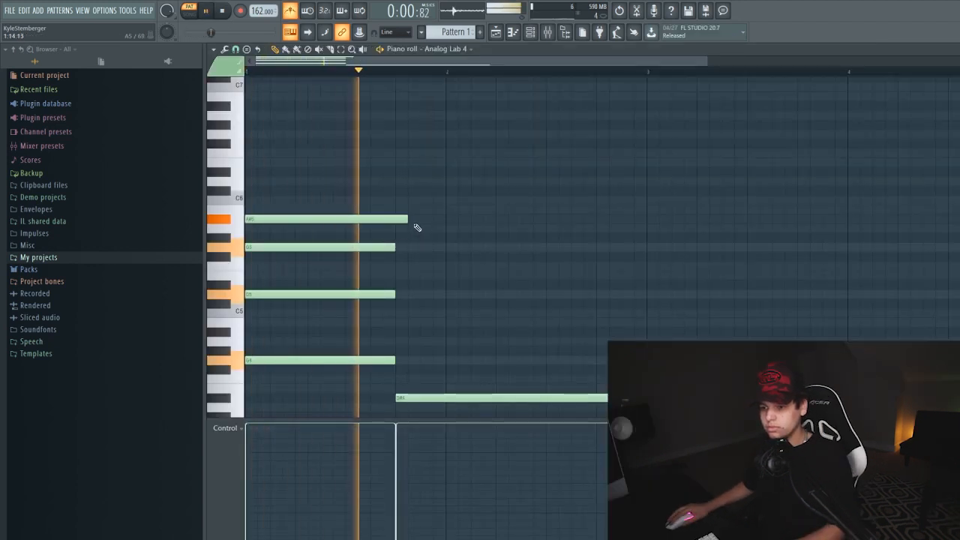
Trim the first chord's A#5 note to the same end as its other notes and extend the D5 note to bar 3
drag(407, 219, 395, 219)
key(space)
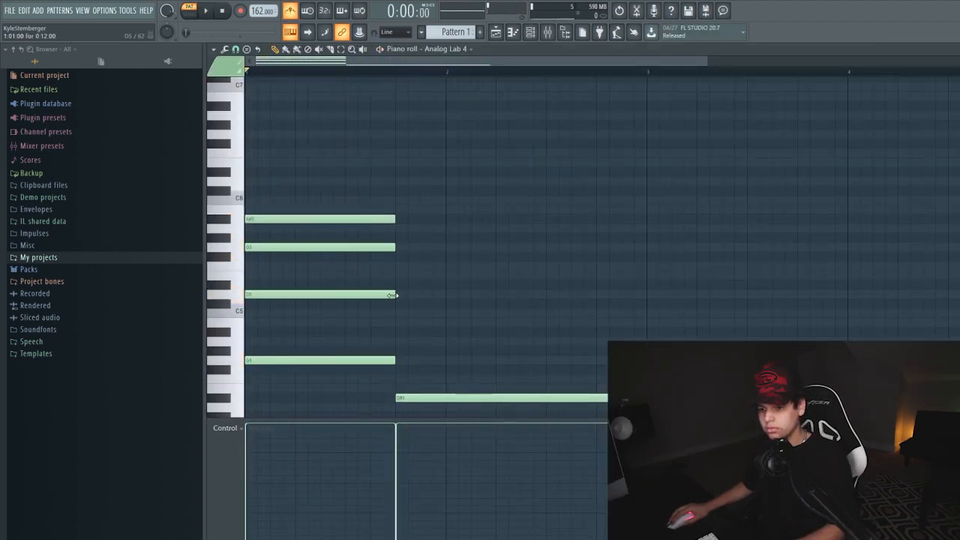
key(space)
drag(393, 295, 646, 294)
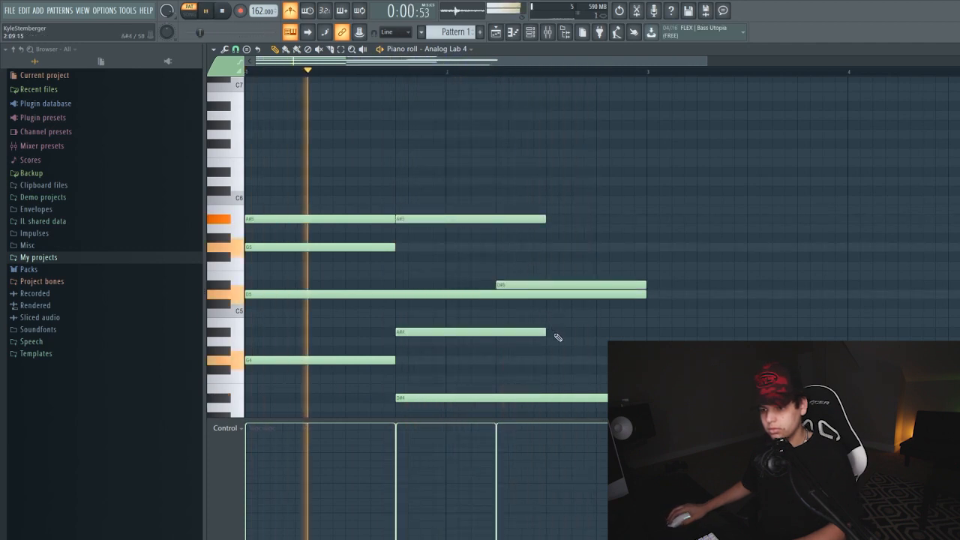
Shorten the second chord's A#4 and A#5 notes to end where the D#5 note begins, and raise the A#4 note to C5
drag(545, 331, 495, 332)
drag(546, 218, 495, 219)
drag(491, 333, 502, 319)
key(space)
Transpose all the notes up one octave and lower the last D#6 note to A#5
key(ctrl+a)
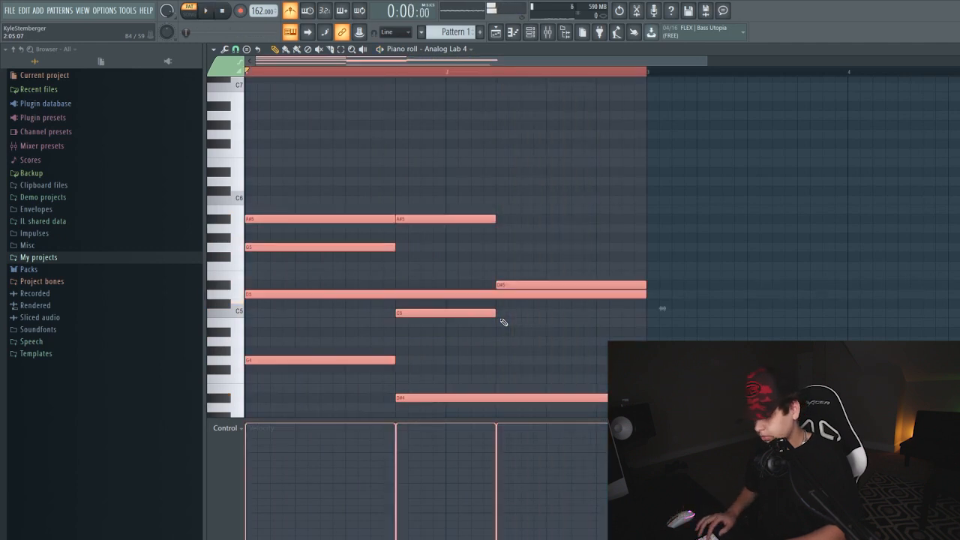
key(ctrl+Up)
key(space)
key(ctrl+d)
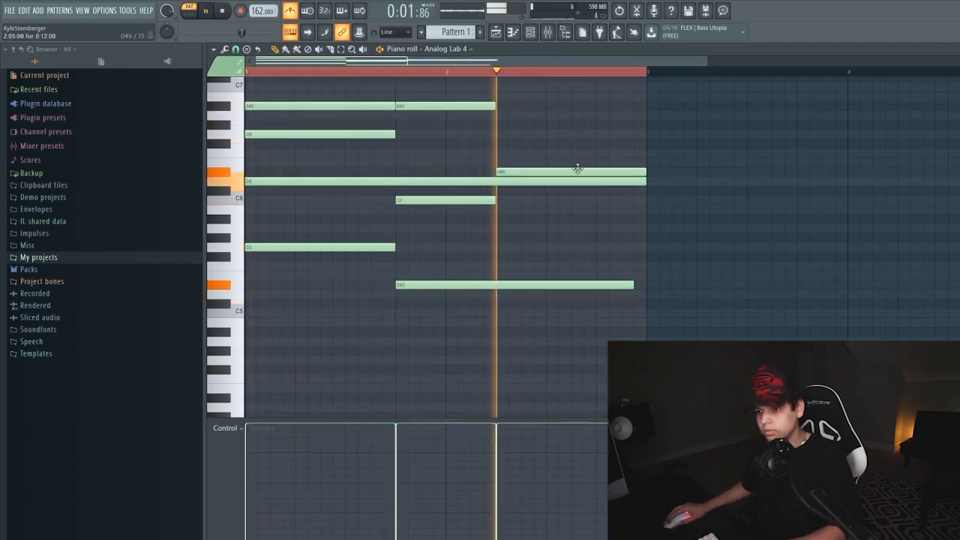
drag(577, 168, 583, 217)
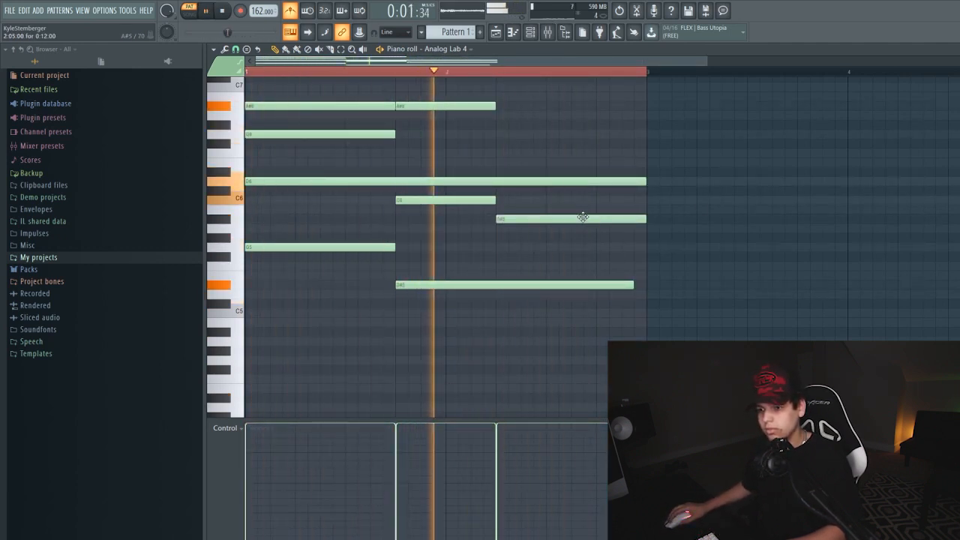
Transpose the whole chord progression down until its highest notes sit on C6
key(ctrl+a)
key(space)
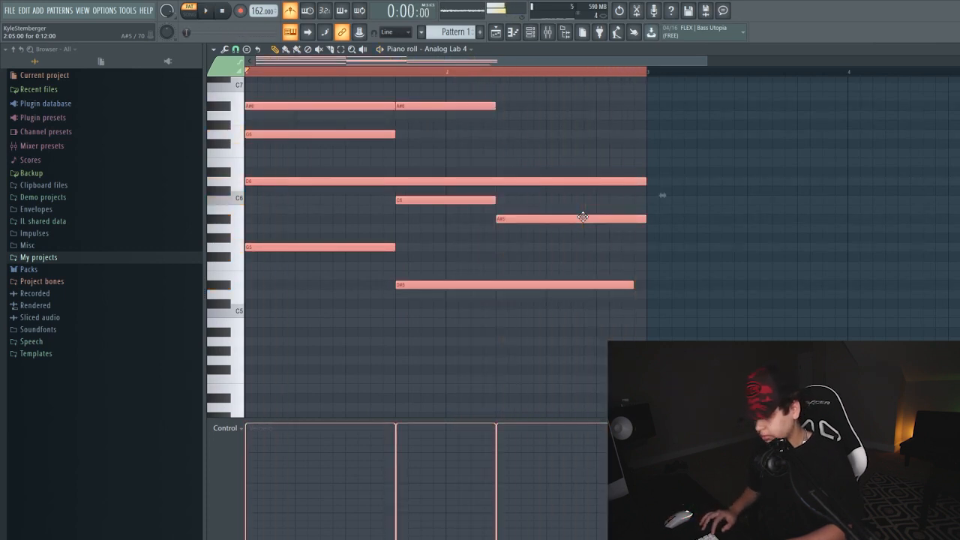
key(shift+Down)
key(shift+Down)
key(shift+Down)
key(shift+Down)
key(shift+Down)
key(shift+Down)
key(shift+Down)
key(shift+Down)
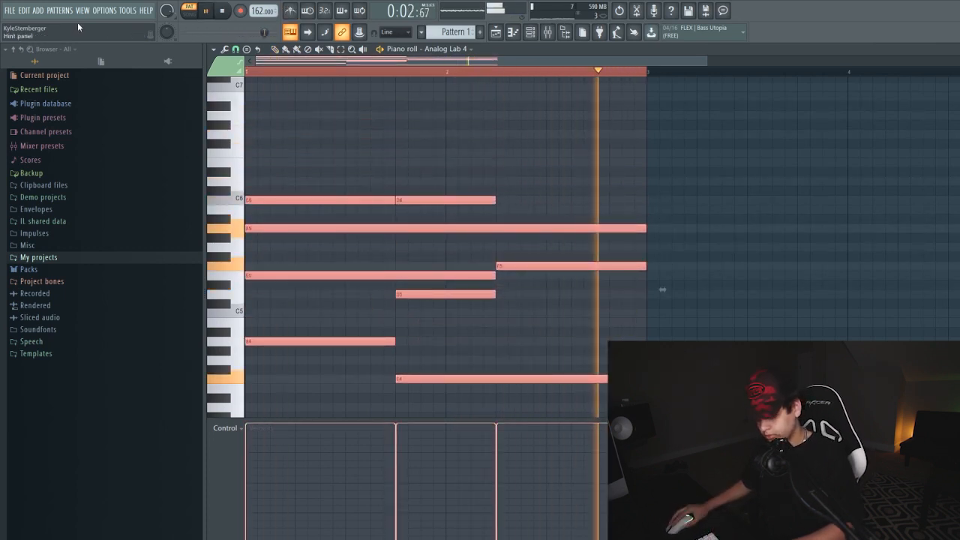
Duplicate the two-bar progression starting at bar 3 and delete the extra C5 note from the copy
key(ctrl+b)
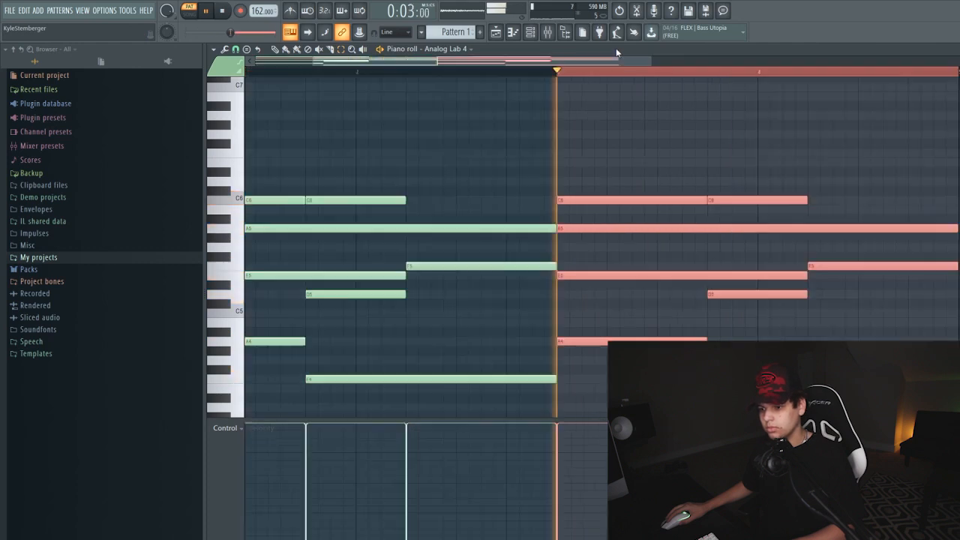
ctrl+click(937, 290)
key(space)
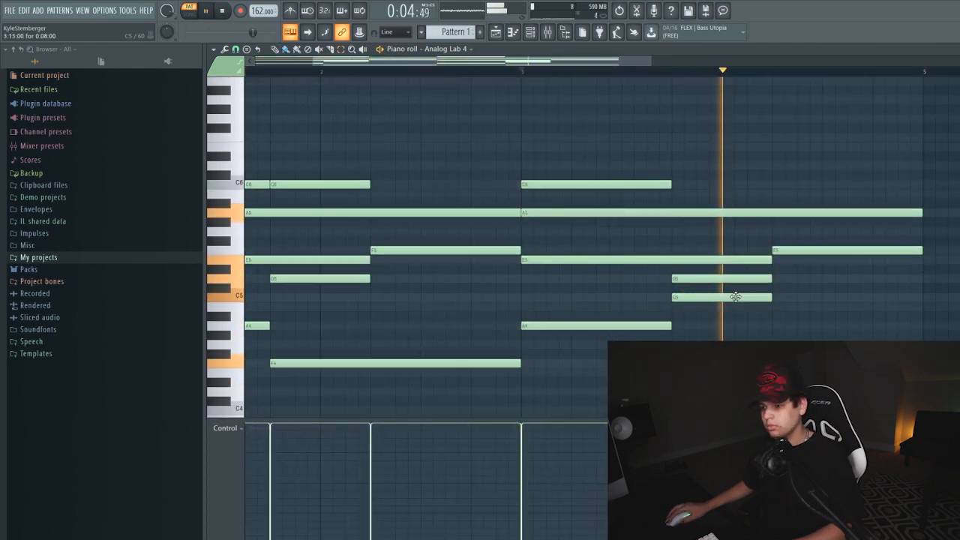
right_click(735, 296)
drag(574, 61, 913, 93)
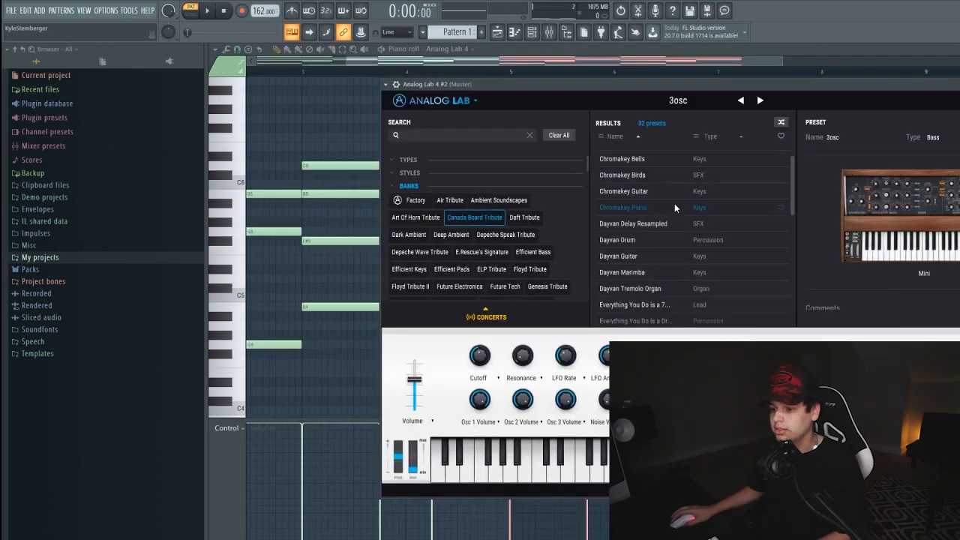
Browse the Canada Board Tribute presets for Analog Lab 4 #2 and draw two-bar notes, F#4 at bar 3 and F#5 at bar 5
scroll(674, 203, down, 3)
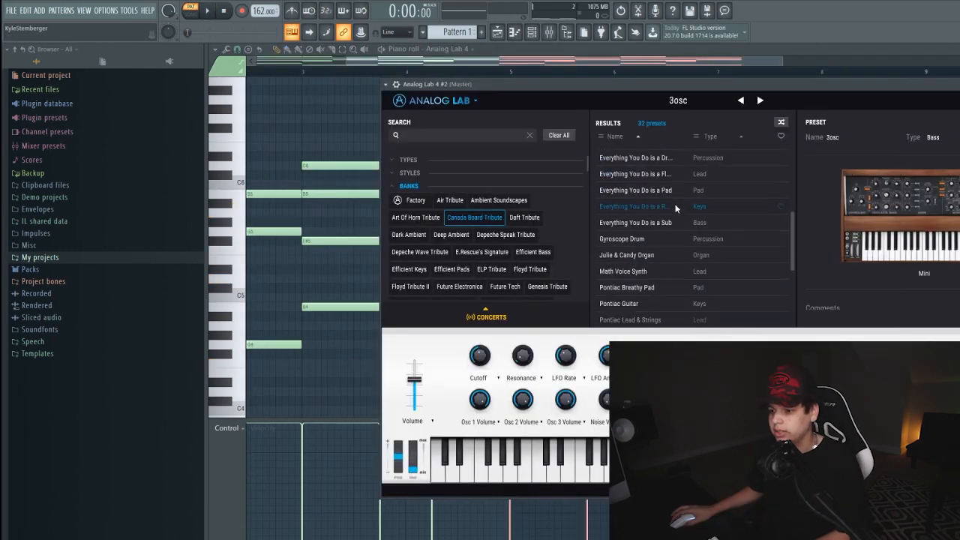
scroll(675, 208, down, 4)
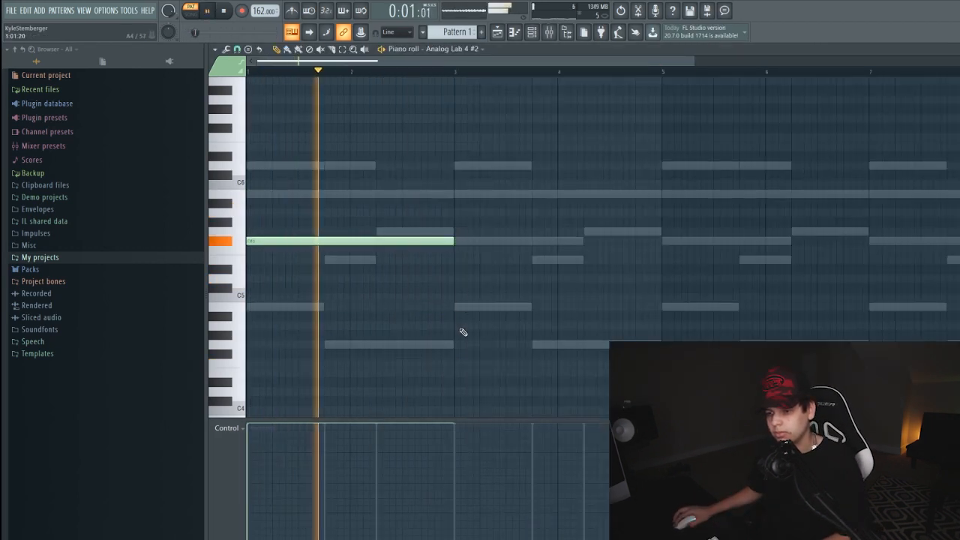
drag(463, 332, 499, 354)
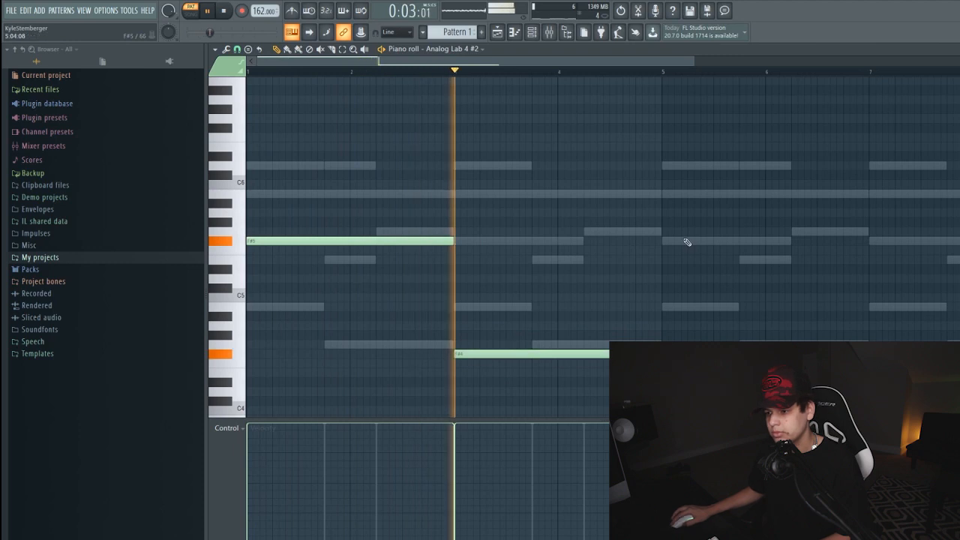
click(665, 241)
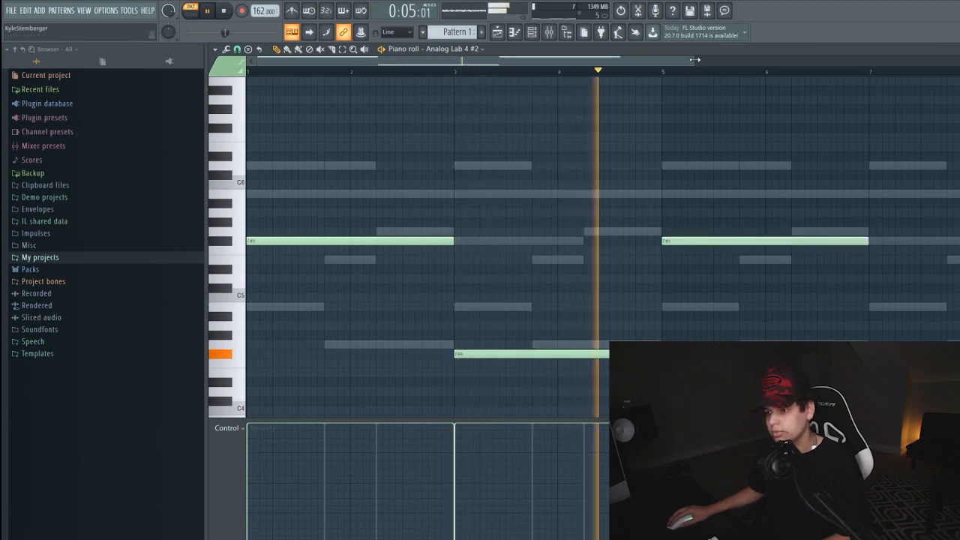
drag(694, 59, 787, 59)
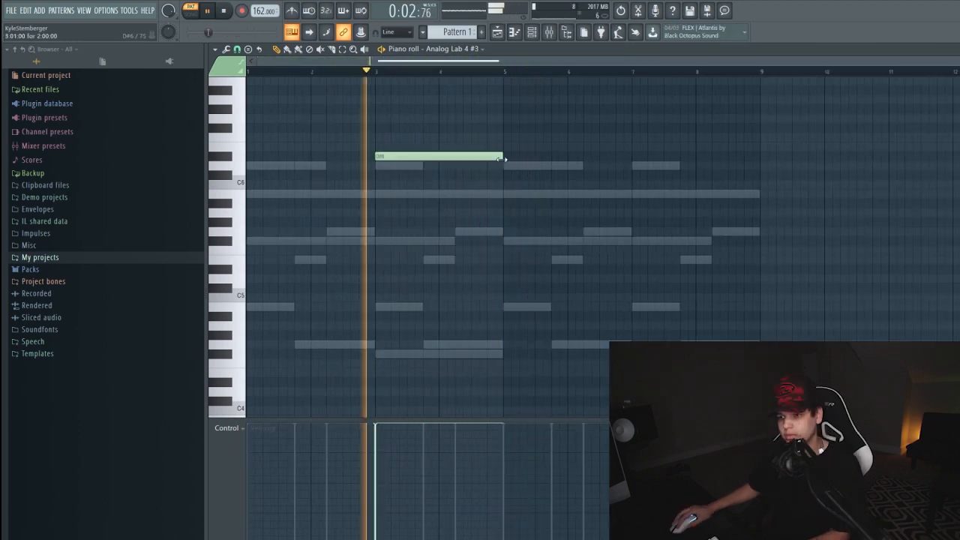
Shorten the D#6 note at bar 3 of Analog Lab 4 #3 to a brief hit and place a matching one at bar 7
drag(501, 158, 381, 166)
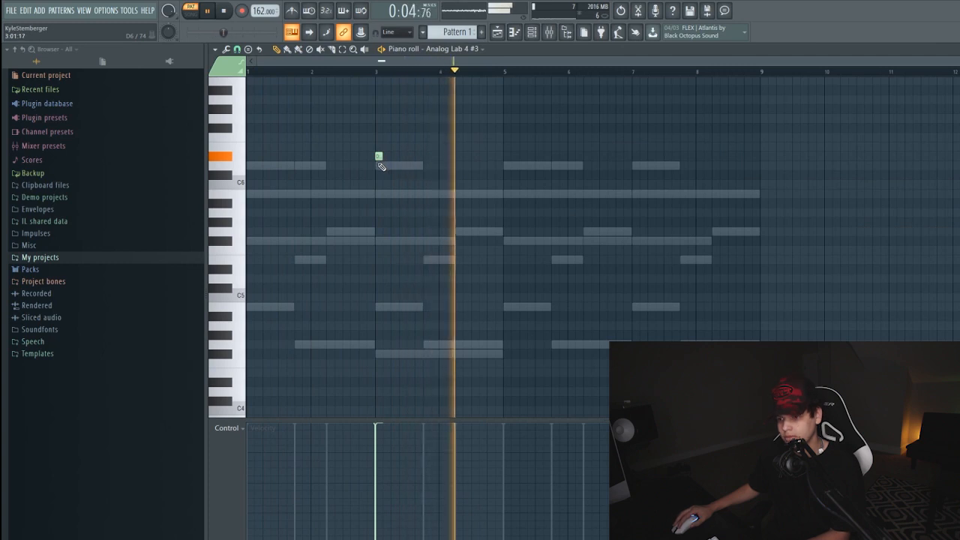
click(635, 157)
Place a four-bar B4 note at bar 5 for Analog Lab 4 #4 and lower that channel's volume
click(549, 35)
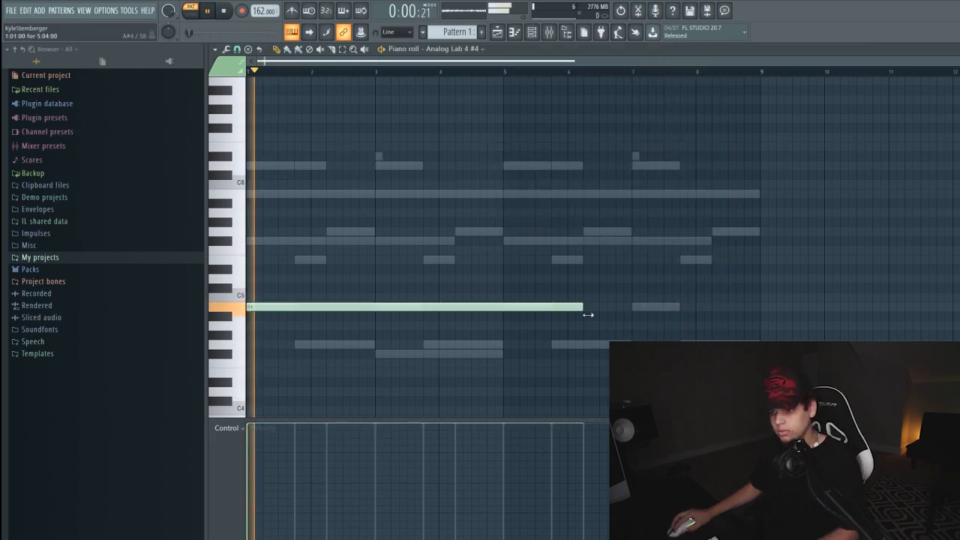
drag(585, 307, 505, 306)
click(504, 304)
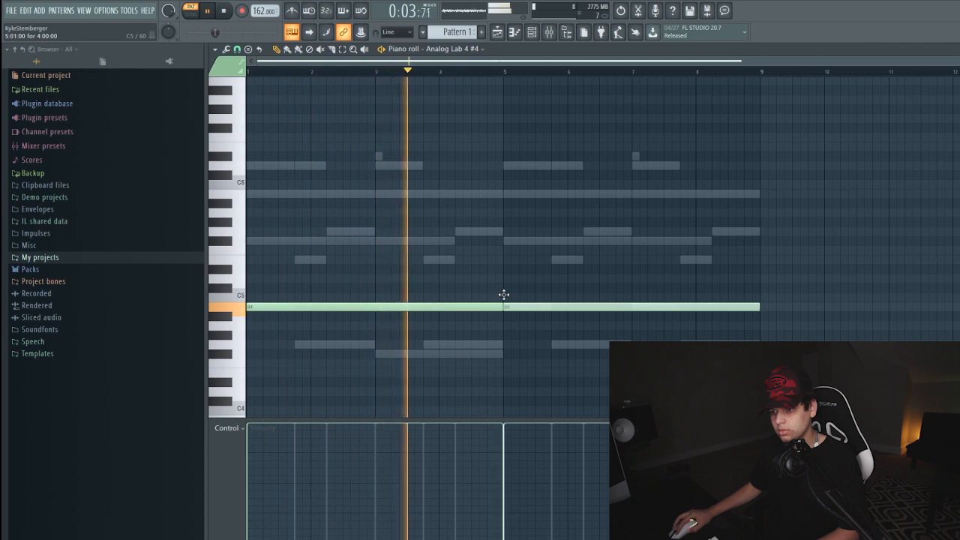
click(532, 31)
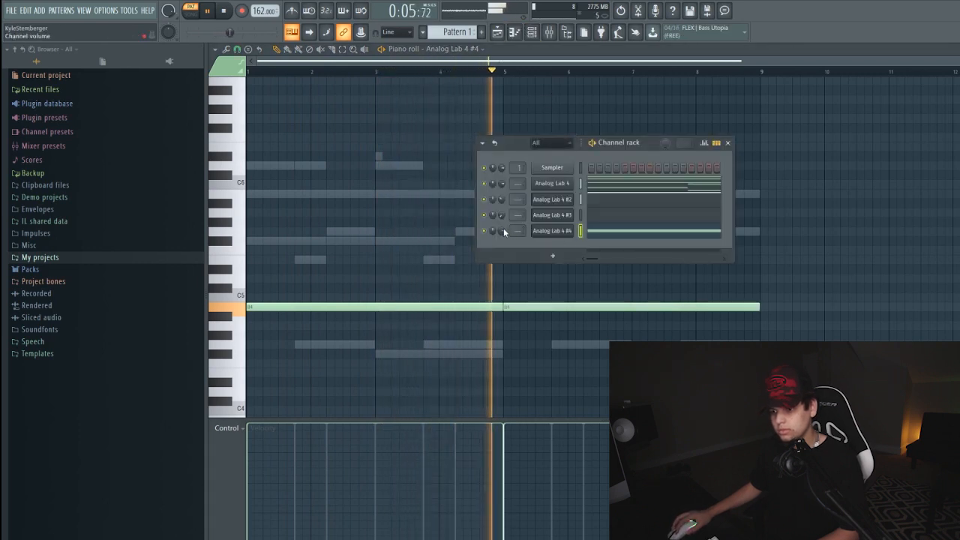
drag(502, 231, 502, 272)
Route the four Analog Lab channels to mixer tracks 1 to 4 and open the options of the first Analog Lab track
click(579, 184)
key(space)
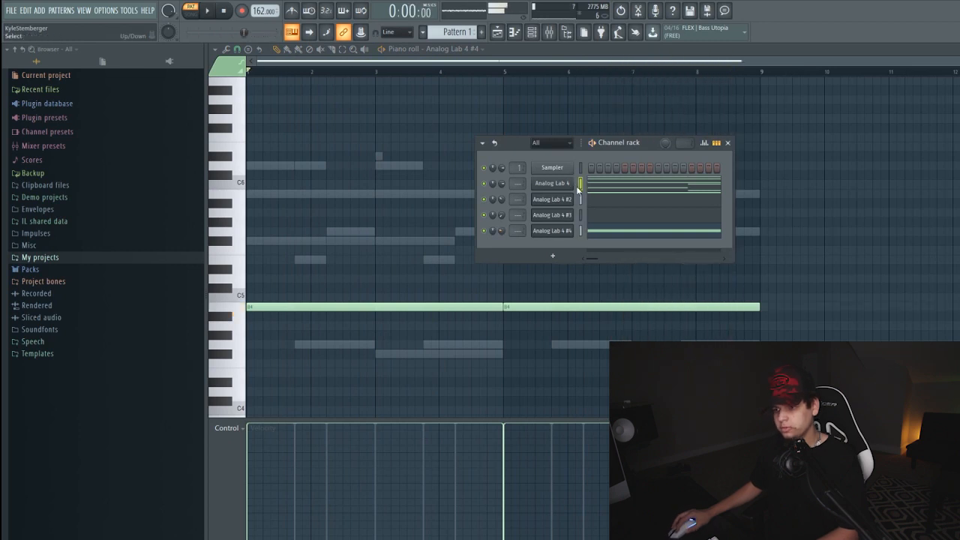
drag(579, 189, 584, 230)
key(ctrl+l)
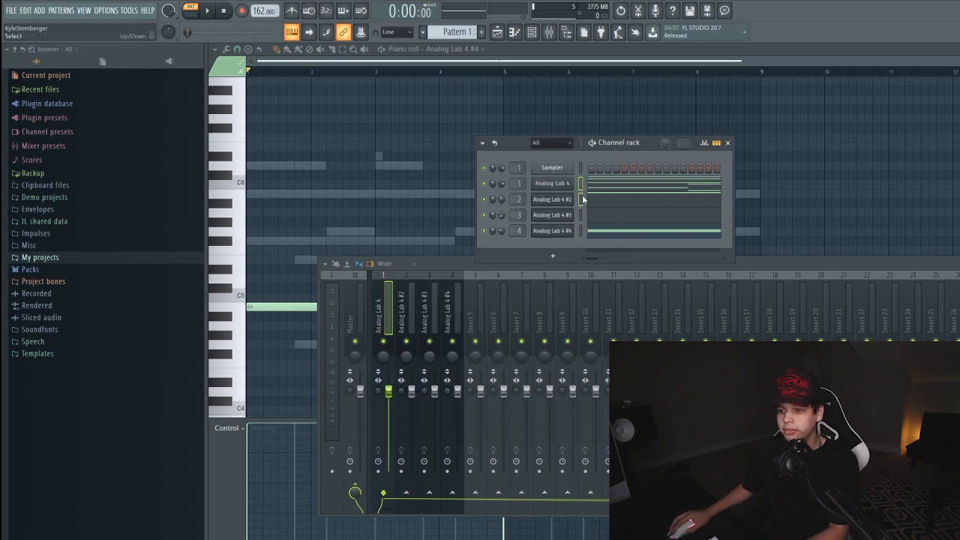
right_click(384, 310)
mouse_move(483, 380)
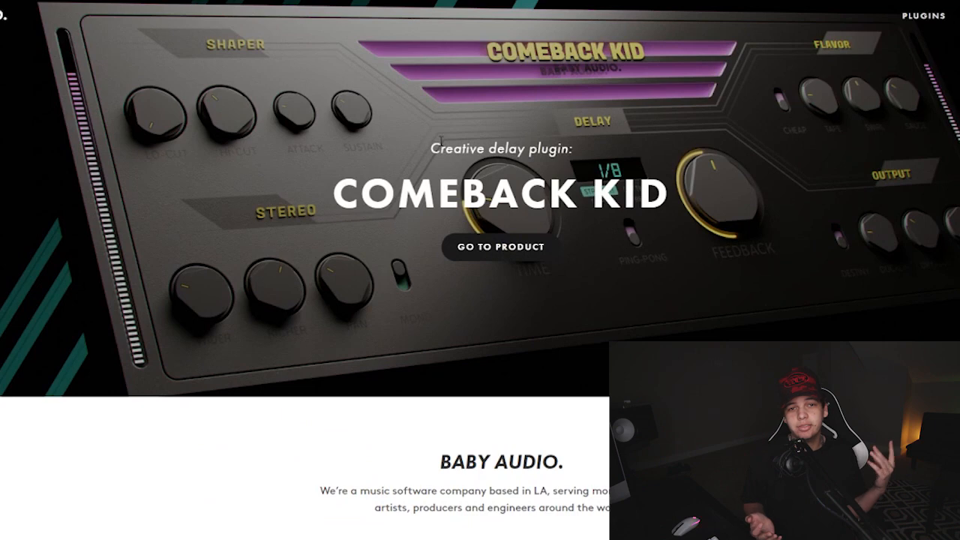
Look through the Baby Audio website, opening the Super VHS page and viewing its plugin bundle offer
scroll(440, 143, down, 4)
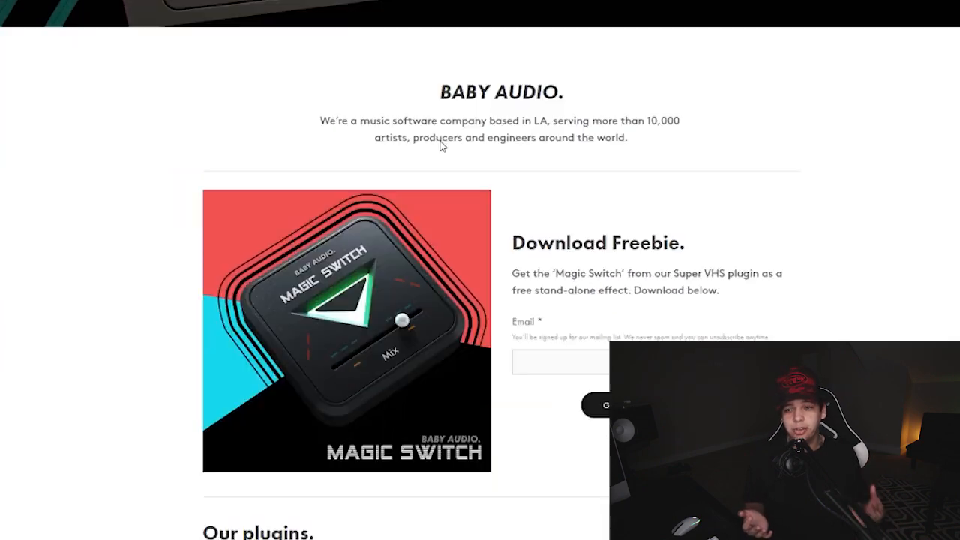
scroll(441, 145, down, 4)
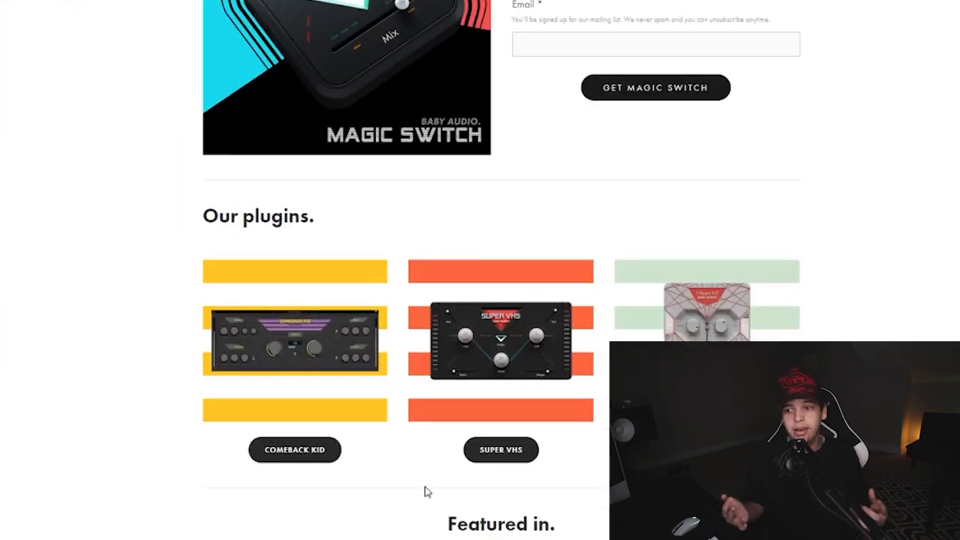
click(514, 455)
scroll(453, 347, down, 1)
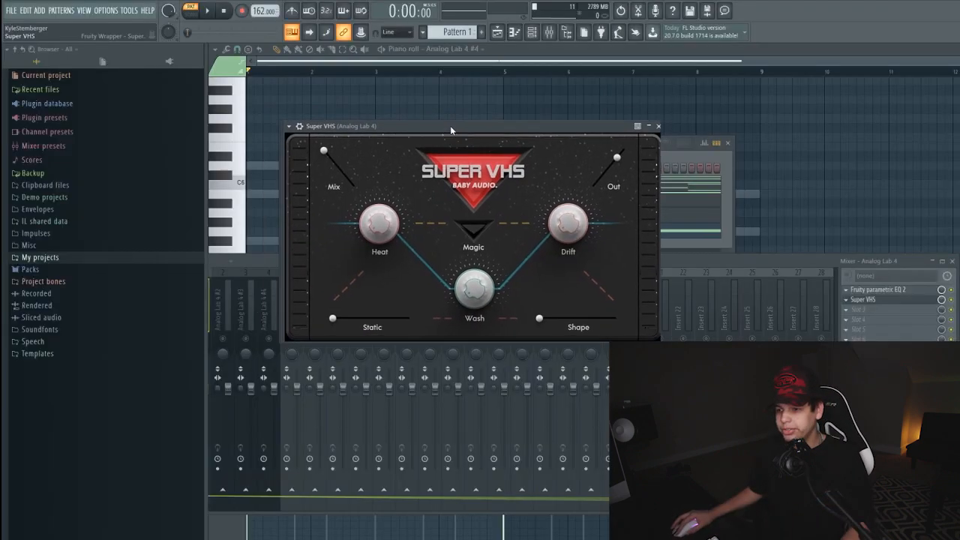
Reposition the Super VHS window and play the pattern to audition the effect while adjusting its Shape amount
drag(450, 125, 521, 153)
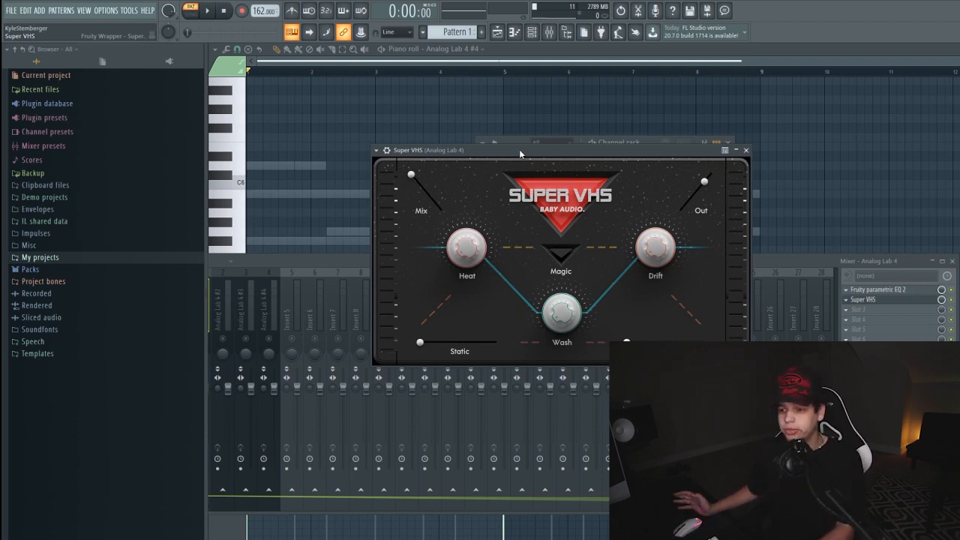
key(space)
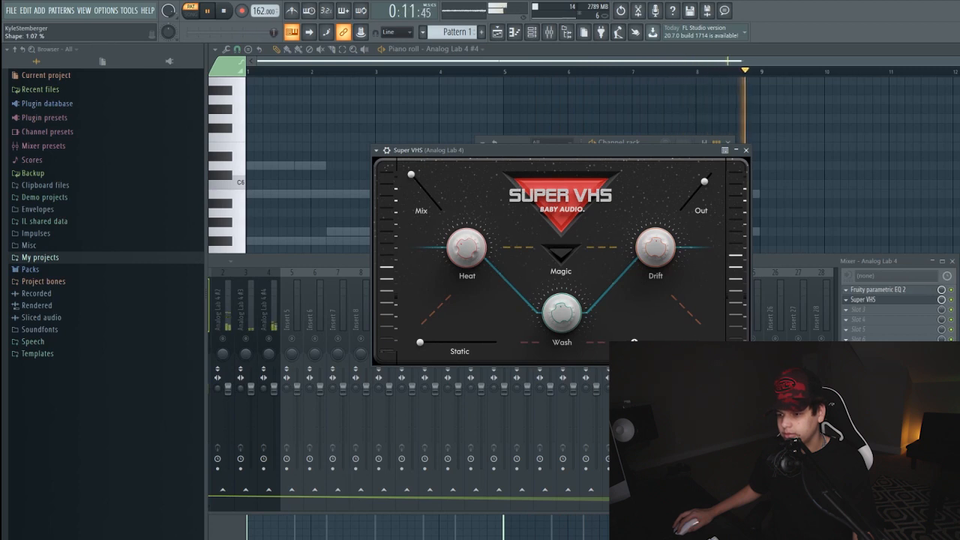
key(space)
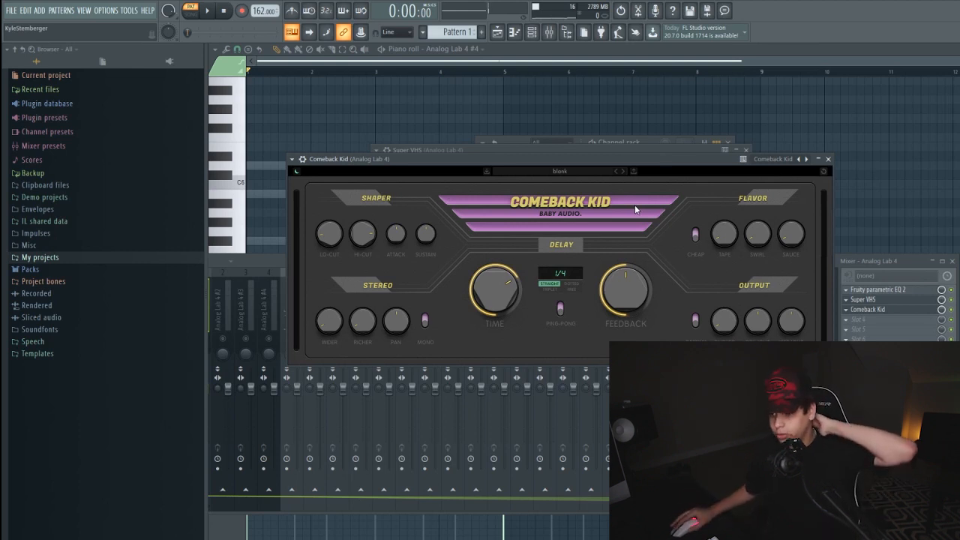
Adjust Comeback Kid on the first Analog Lab track: lower the delay Feedback, set Richer to 86%, and toggle Mono
drag(568, 158, 550, 165)
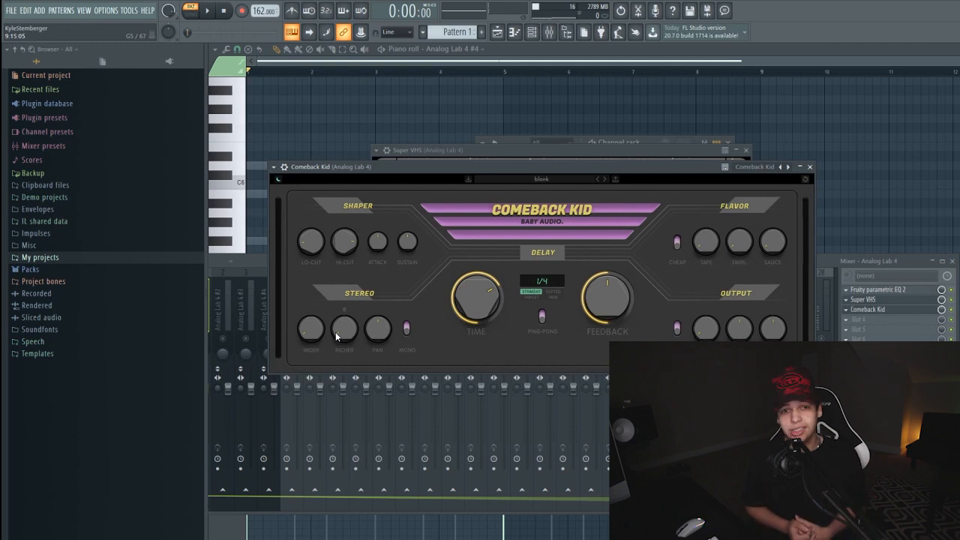
drag(607, 299, 607, 330)
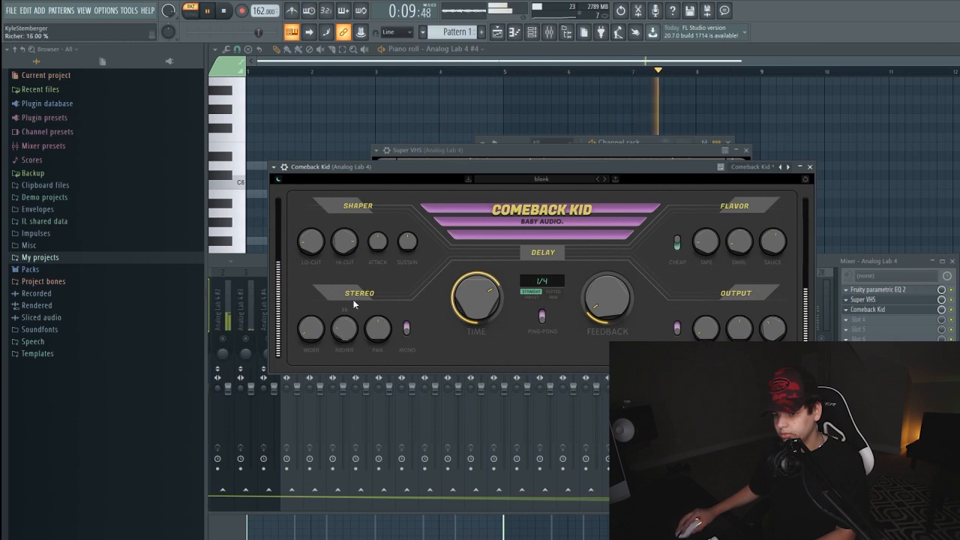
click(408, 330)
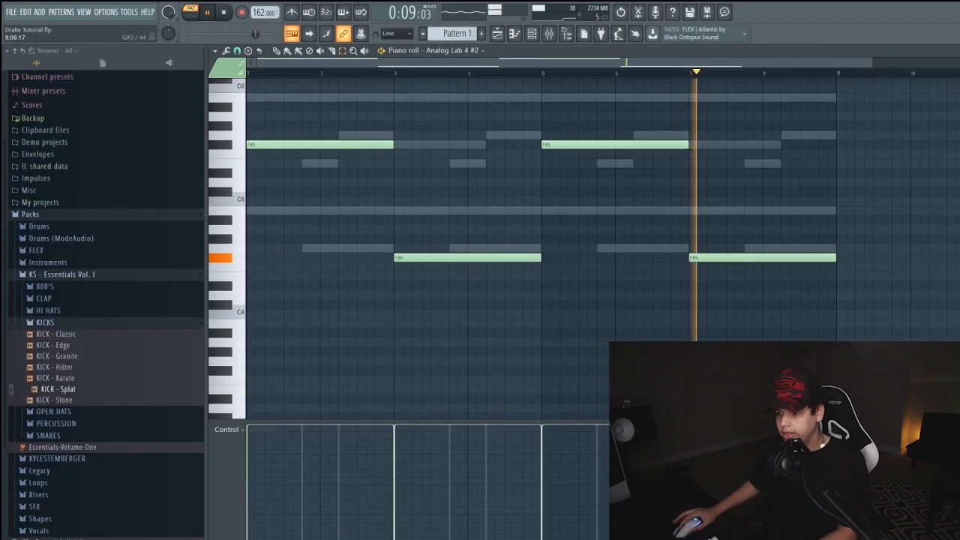
Raise the two F#4 notes at bars 3 and 7 of Analog Lab 4 #2 by two octaves to F#6
drag(884, 325, 370, 247)
key(space)
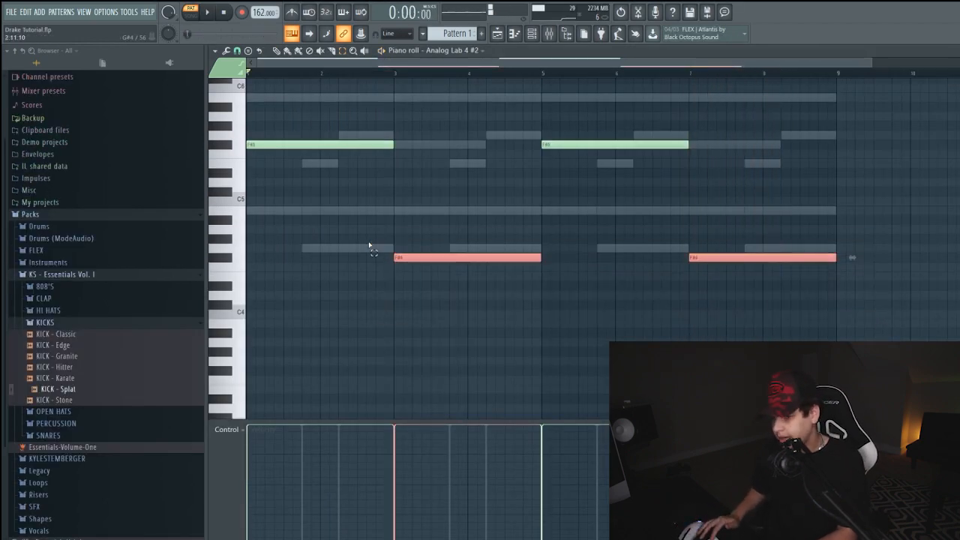
key(ctrl+Up)
key(Delete)
scroll(443, 250, up, 4)
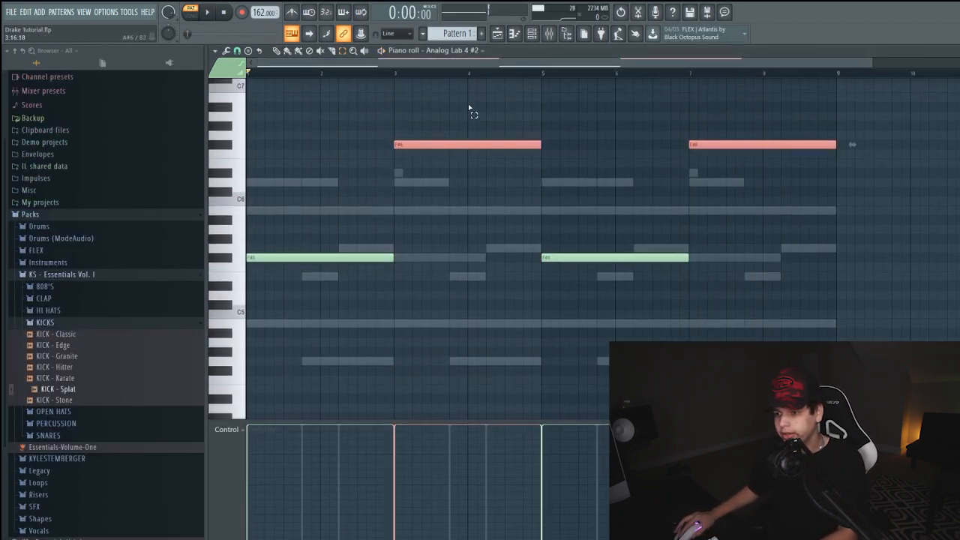
key(ctrl+d)
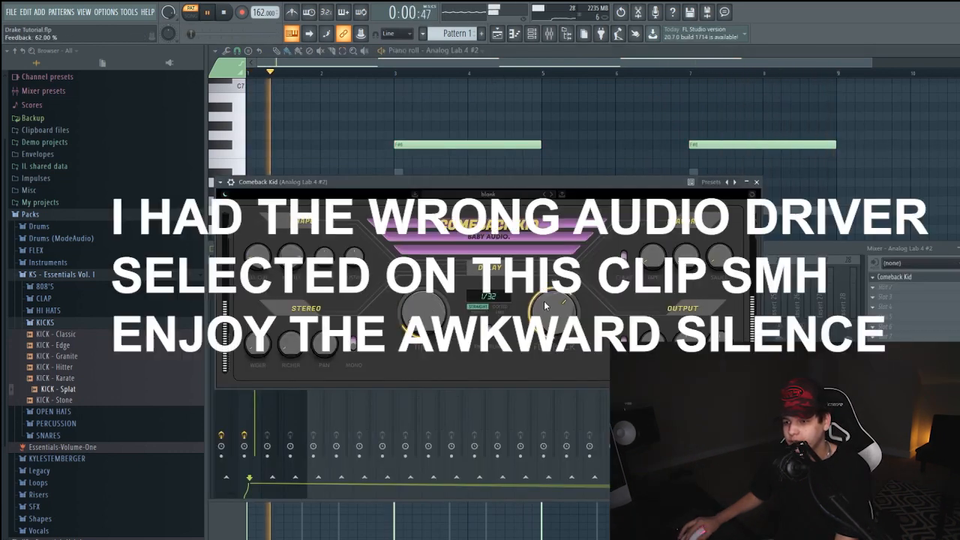
Adjust Comeback Kid on Analog Lab 4 #2: set Feedback to 84%, free-running delay Time to 106 ms and Swirl to 12%
drag(545, 305, 553, 298)
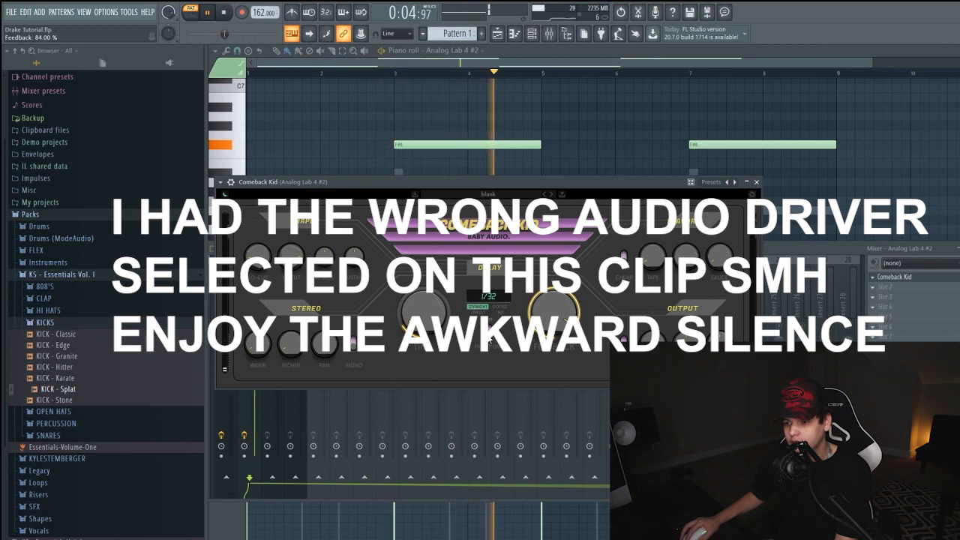
click(498, 312)
drag(431, 320, 430, 330)
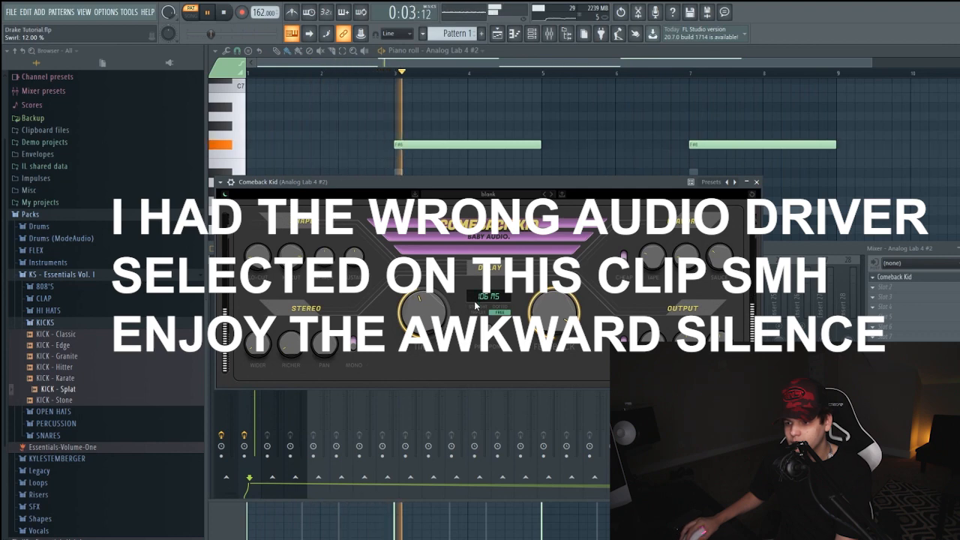
click(756, 182)
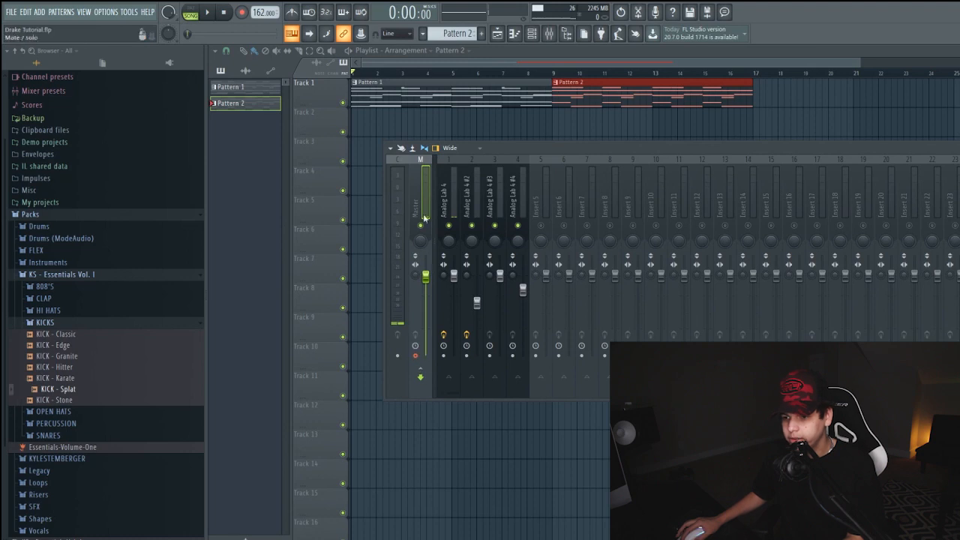
Render the melody from the Master track to an audio clip and add the 808 - Models V2 sample to the channel rack
key(alt+r)
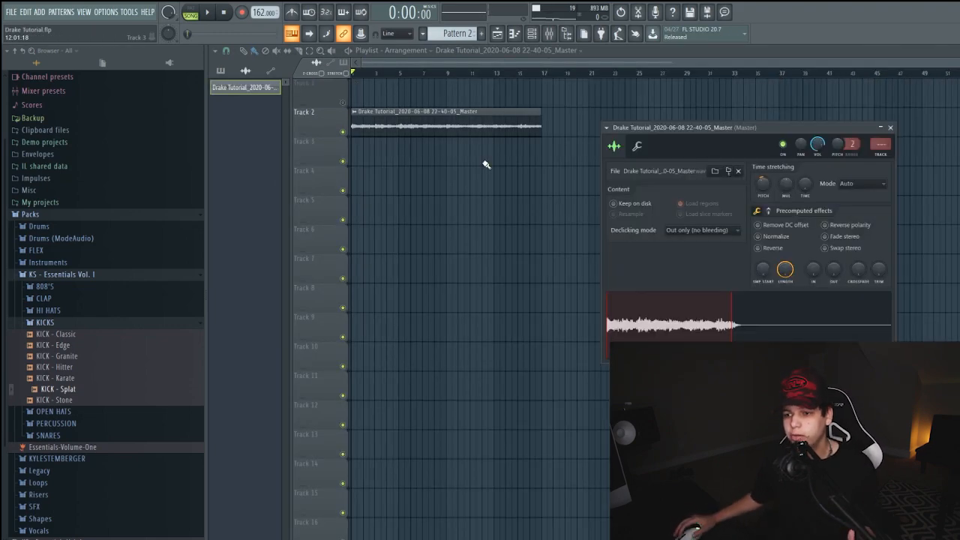
click(531, 34)
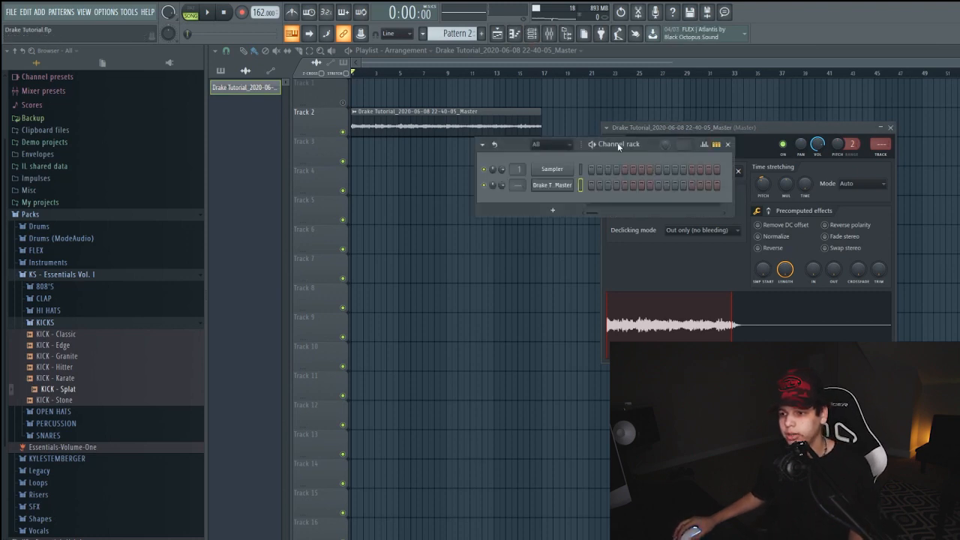
drag(618, 142, 632, 178)
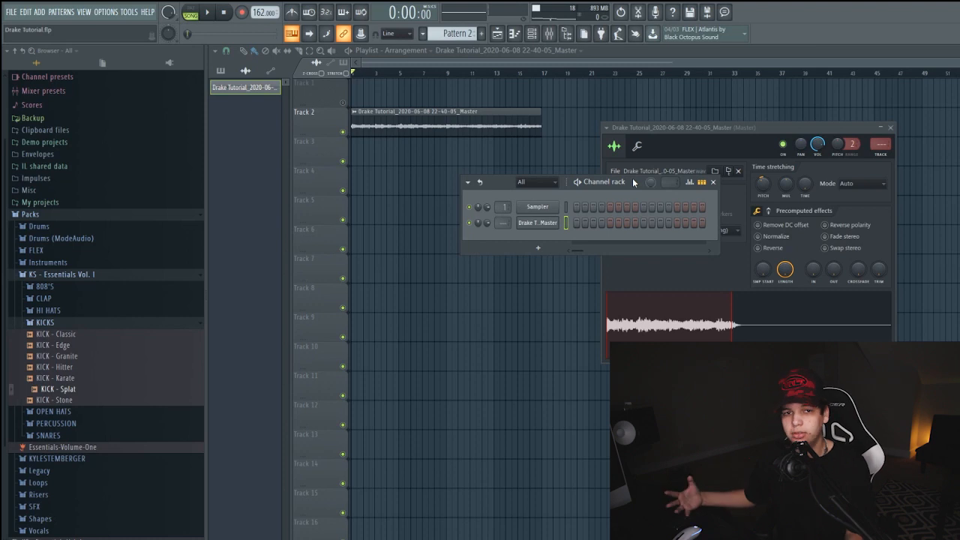
drag(64, 319, 525, 238)
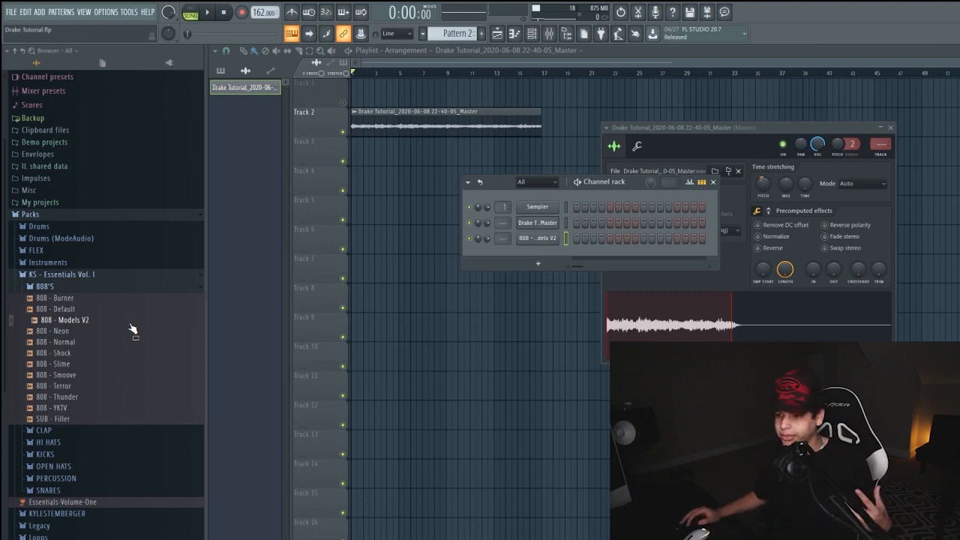
Play Pattern 1 to audition the 808 - Default hits on A4 in bars 1, 3, 5 and 7
key(space)
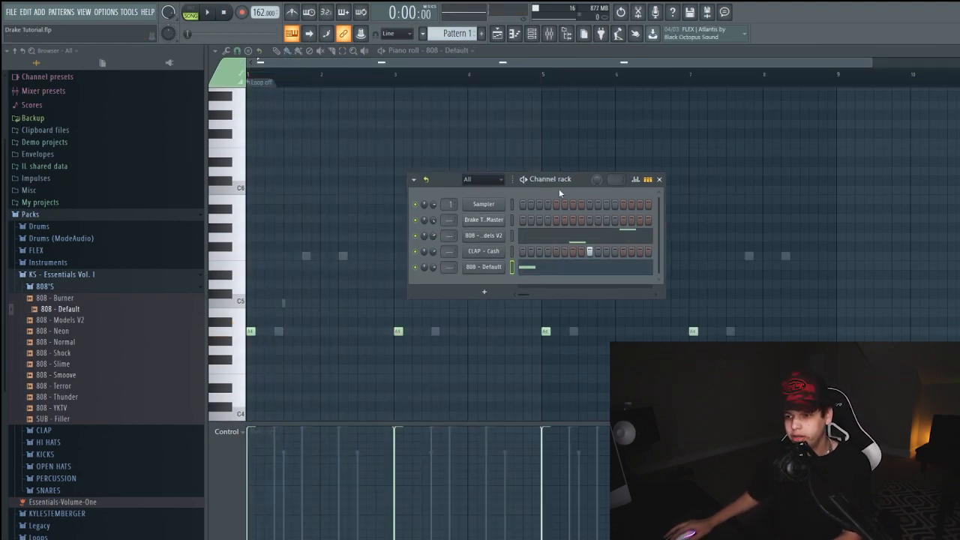
click(335, 88)
key(space)
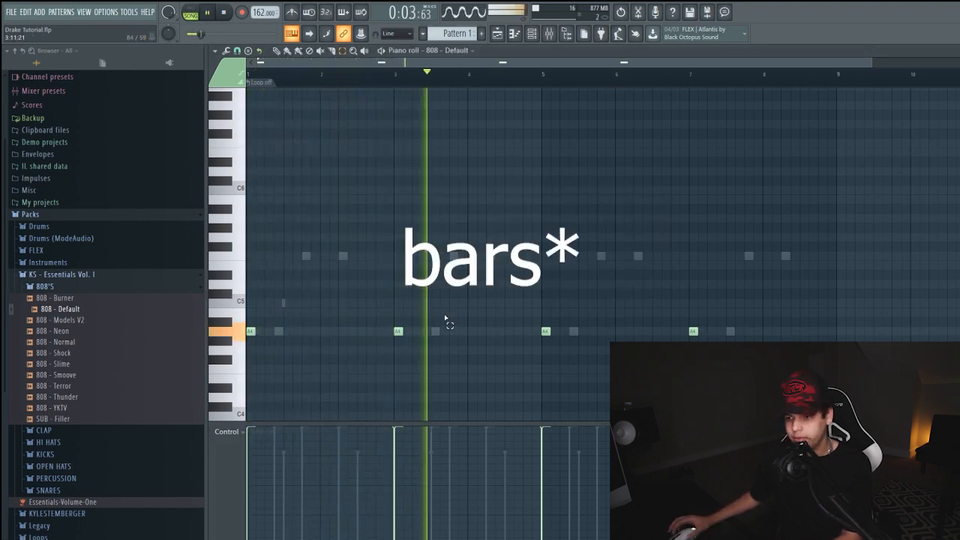
key(space)
Toggle the Cut itself option of the 808 - Default channel off and back on
click(531, 33)
right_click(499, 267)
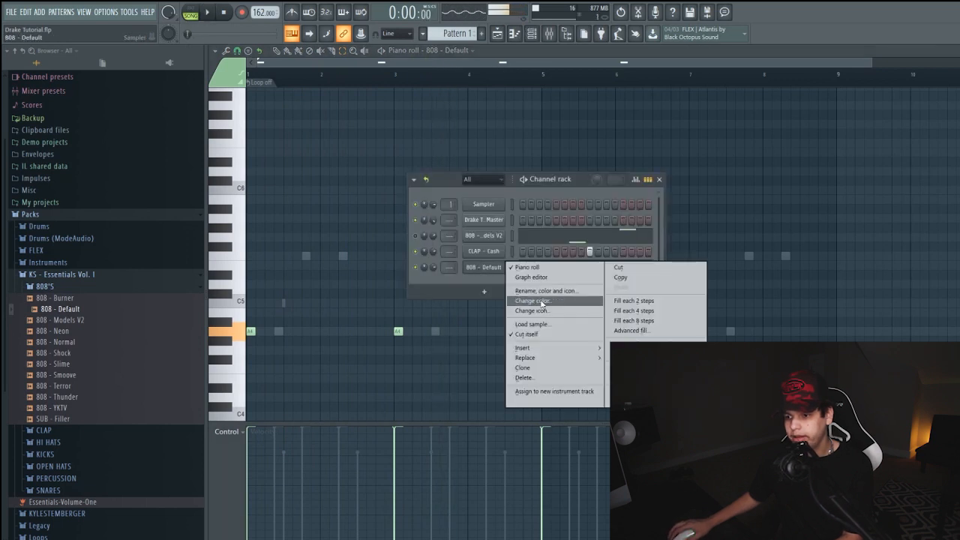
click(532, 335)
right_click(501, 272)
click(527, 334)
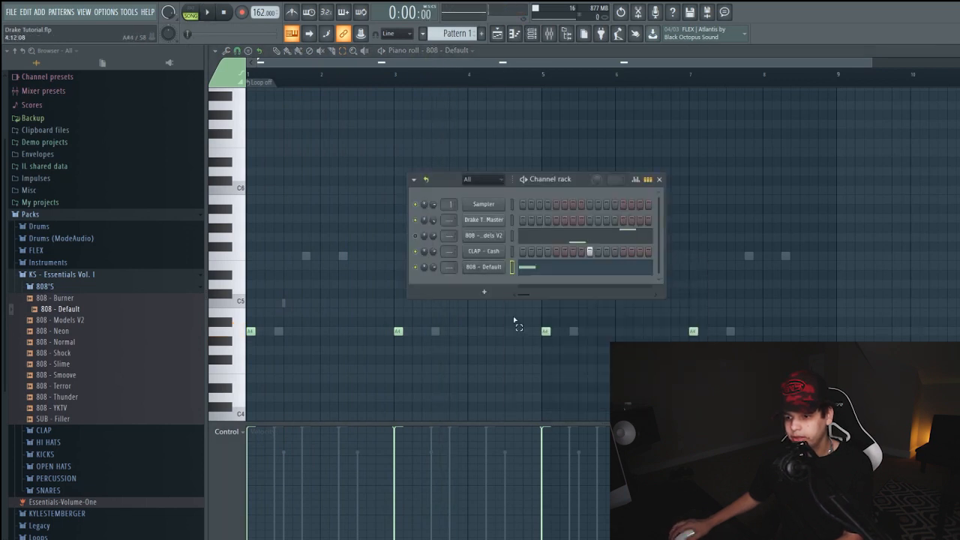
Place the 808 - Default and 808 - Models V2 channel settings side by side to compare their cut groups
click(470, 266)
click(290, 159)
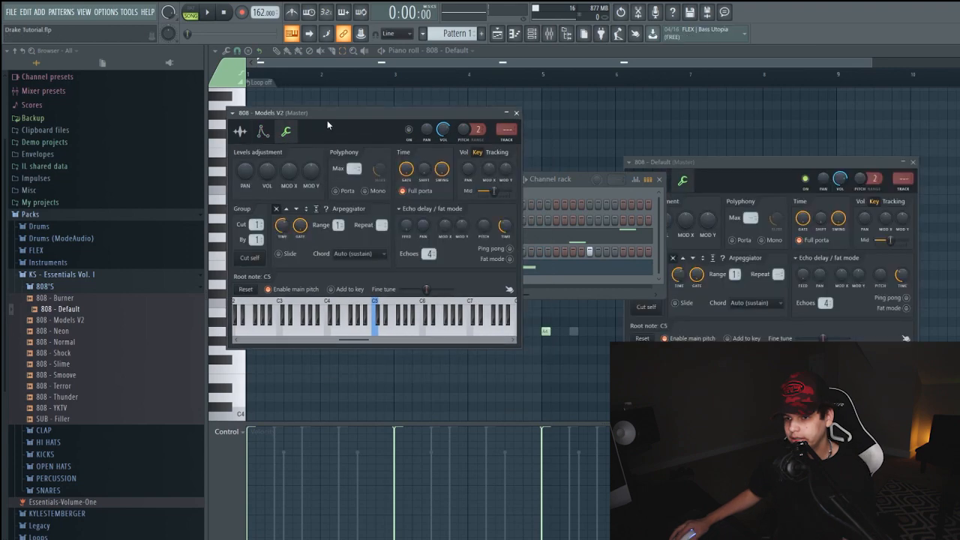
drag(327, 118, 849, 169)
click(737, 164)
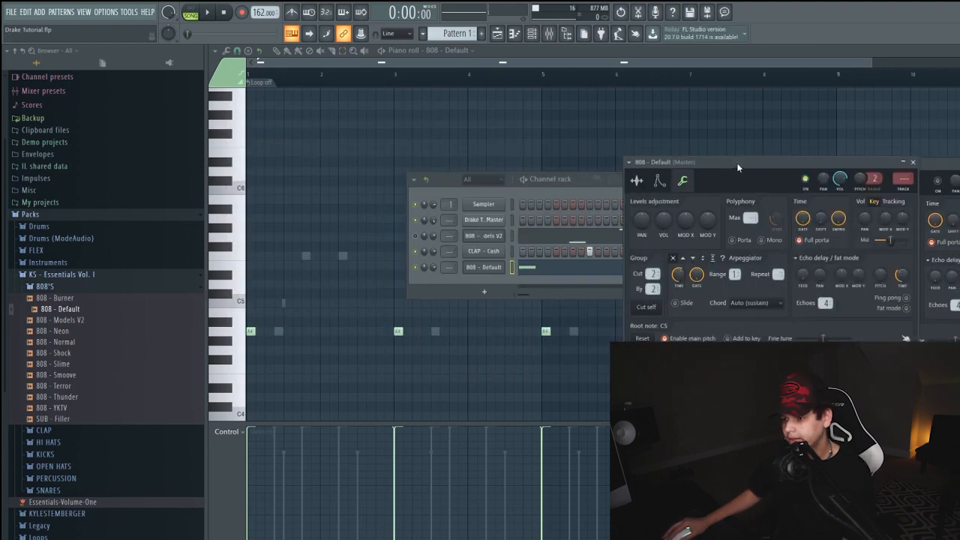
click(928, 182)
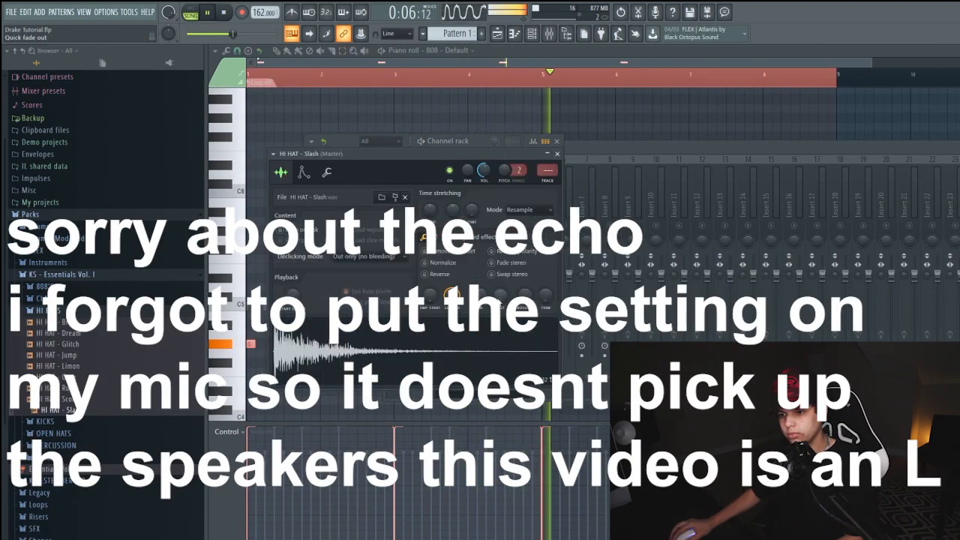
Raise the quick fade out of the HI HAT - Slash sample and check its miscellaneous channel settings
drag(500, 295, 501, 274)
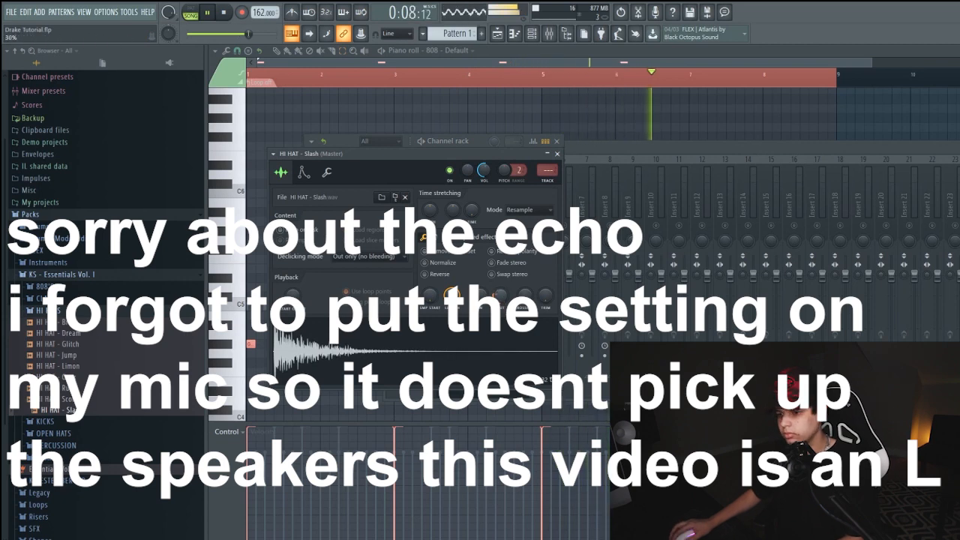
click(327, 172)
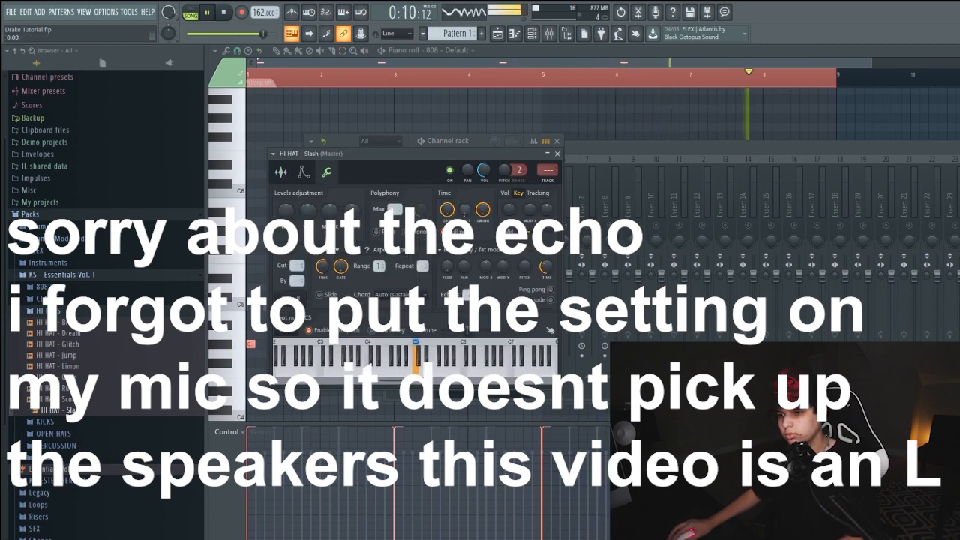
click(556, 153)
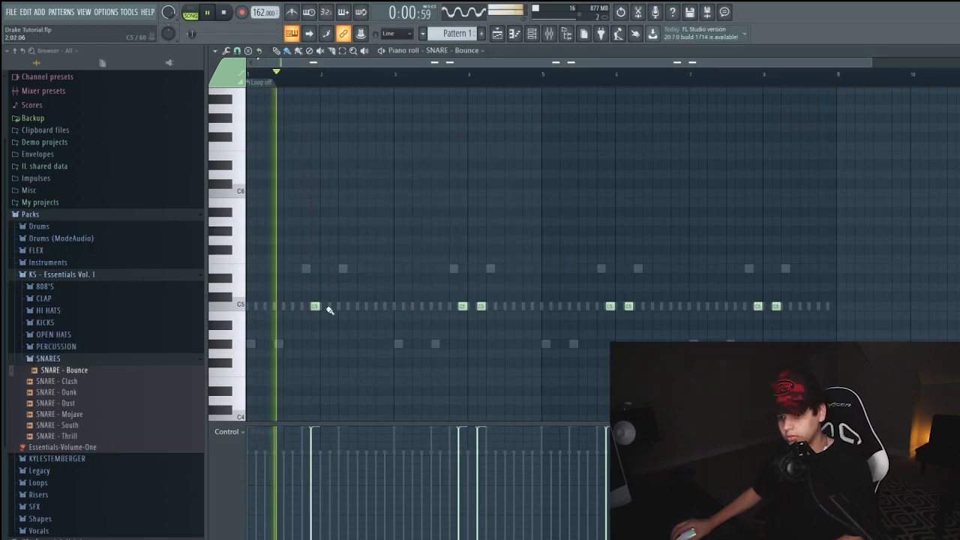
Rework the SNARE - Bounce C5 hits: replace the one late in bar 1 with one early in bar 2, and delete the one late in bar 5
right_click(315, 306)
click(334, 306)
right_click(462, 306)
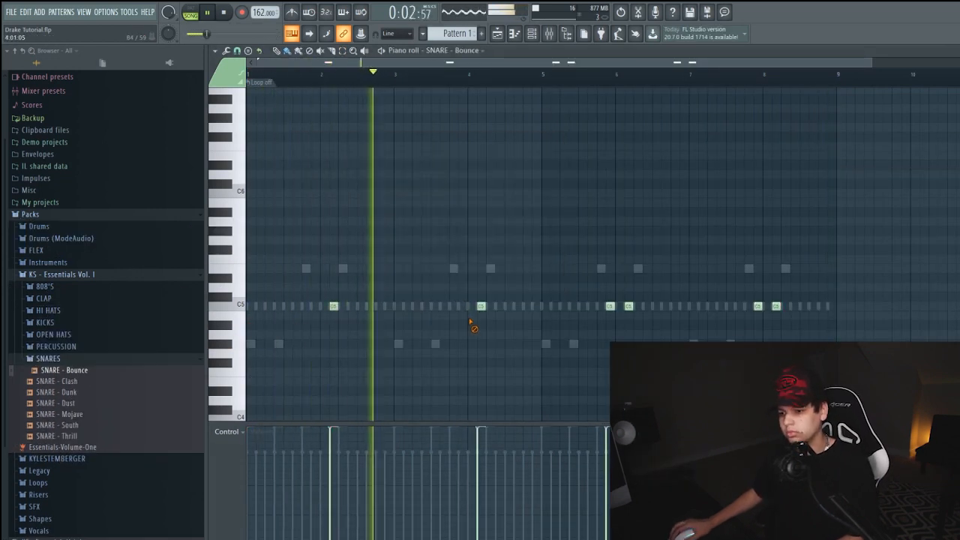
right_click(609, 306)
click(462, 306)
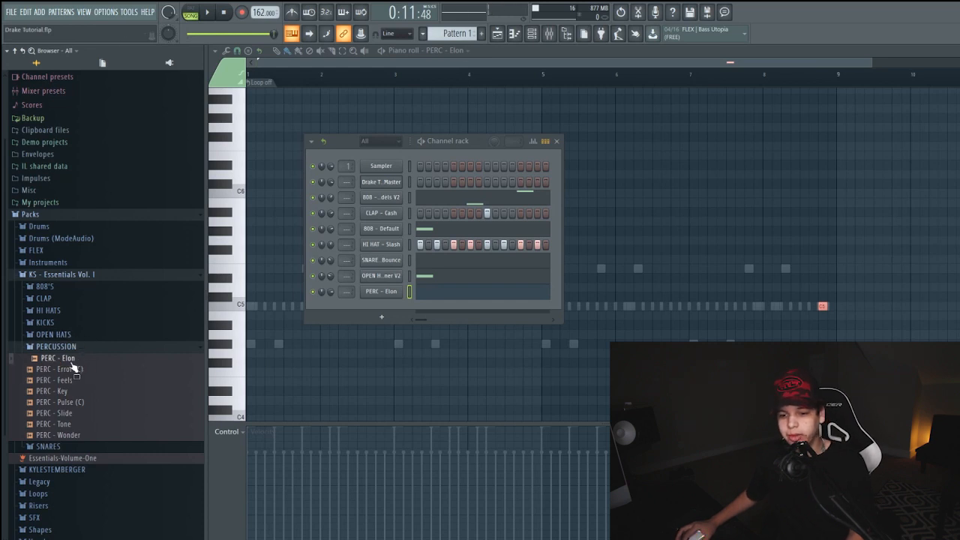
Route the PERC - Elon channel to mixer insert 5 and load Comeback Kid in its first effect slot
click(548, 34)
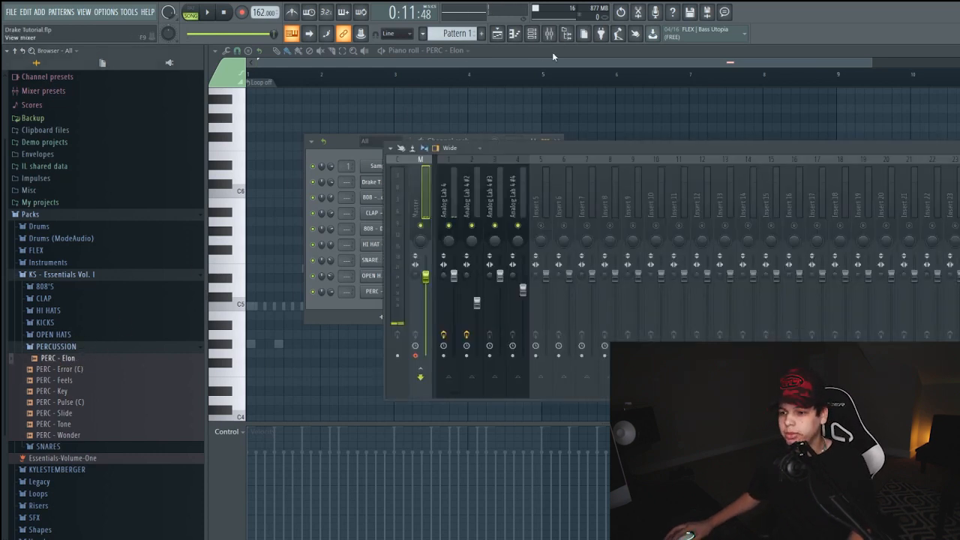
drag(535, 157, 612, 211)
right_click(649, 253)
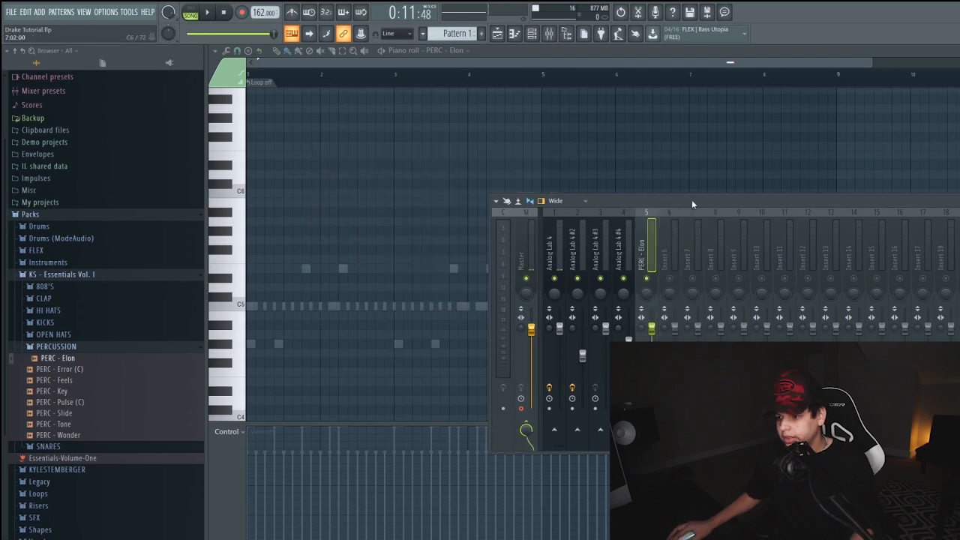
drag(691, 200, 468, 200)
click(940, 237)
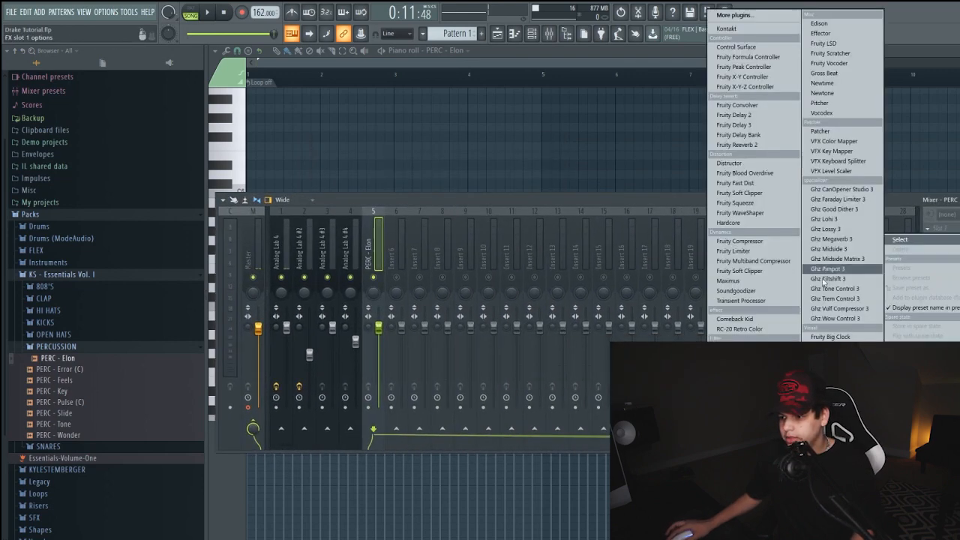
click(778, 324)
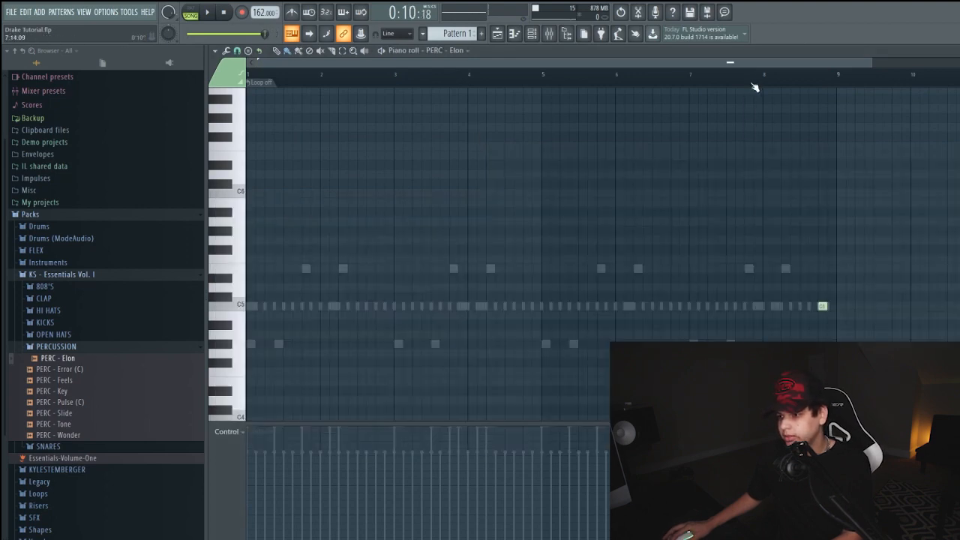
Play the percussion hit and lower the PERC - Elon mixer track's volume to 50% (-12.7 dB)
key(space)
click(550, 38)
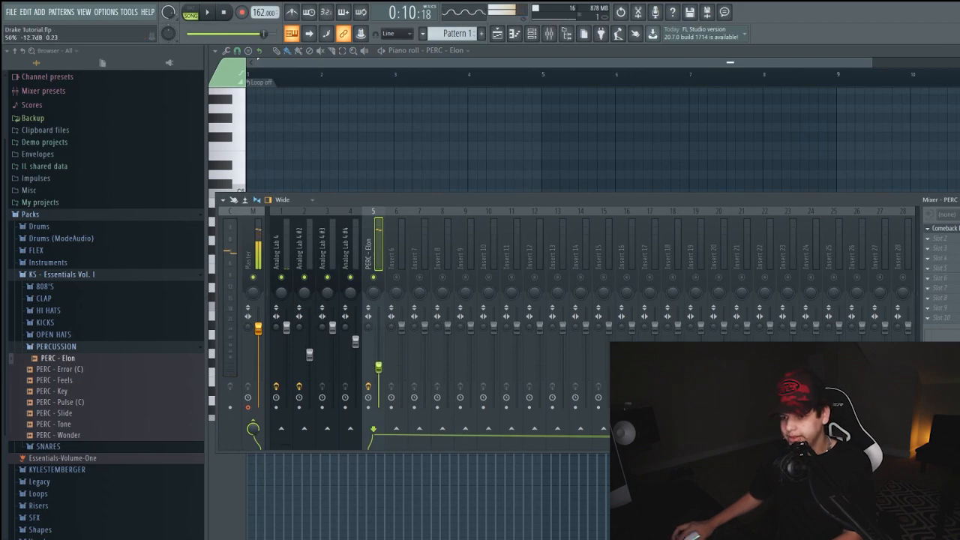
key(F9)
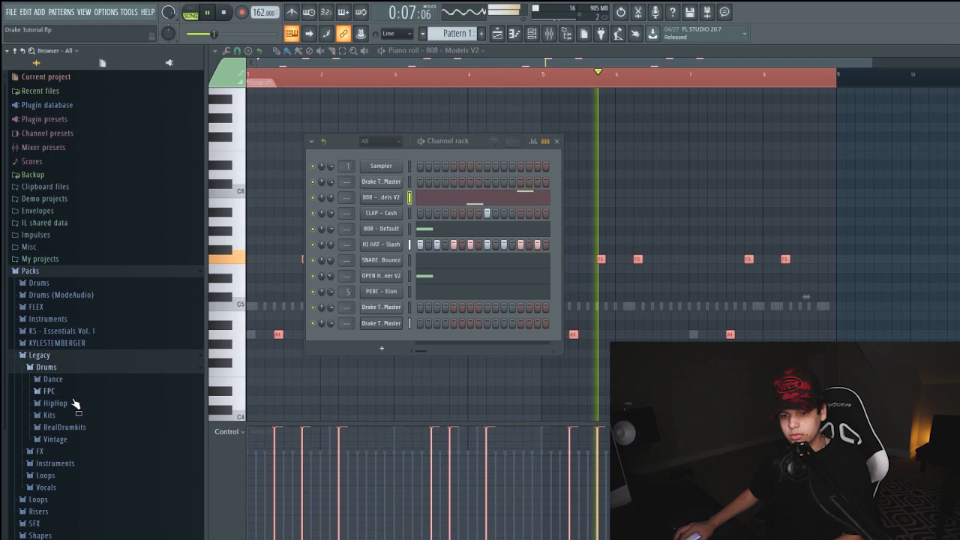
Audition the Legacy HipHop and Vintage drum samples and add VT_CL as a new channel
click(75, 403)
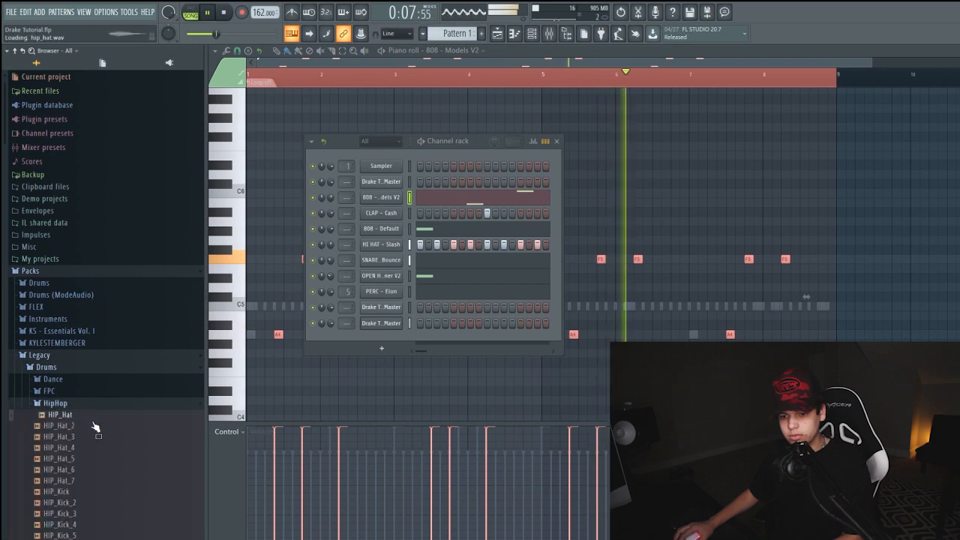
click(75, 405)
click(55, 440)
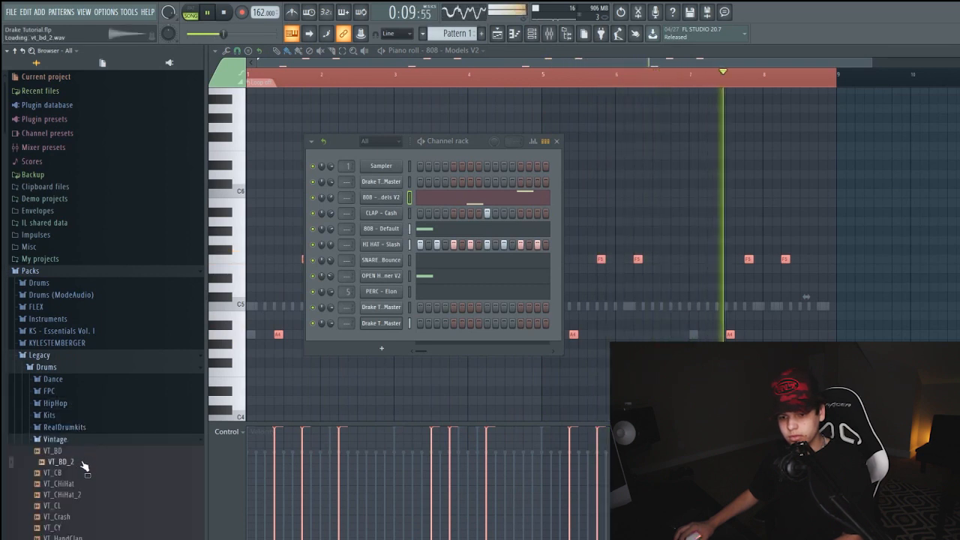
click(83, 375)
drag(86, 384, 346, 344)
Write the VT_CL part with a hit in the second half of bar 1, lower it to A4, and repeat it in bar 5
right_click(398, 339)
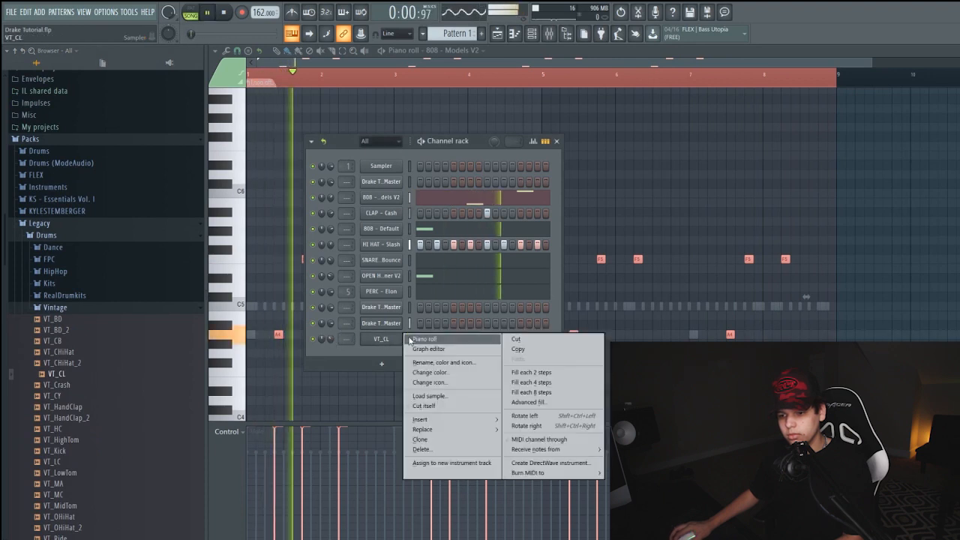
click(428, 340)
click(296, 308)
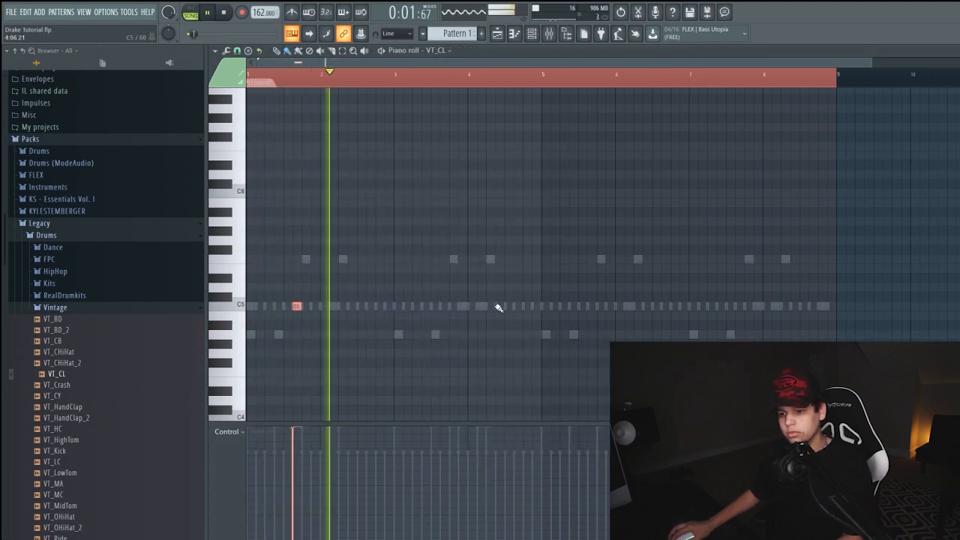
key(shift+Down)
key(space)
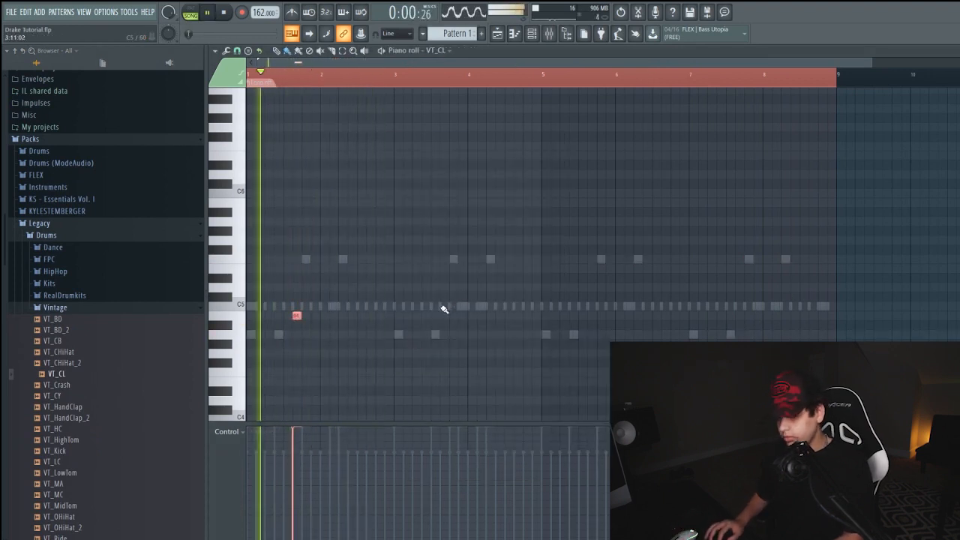
key(shift+Down)
key(shift+Down)
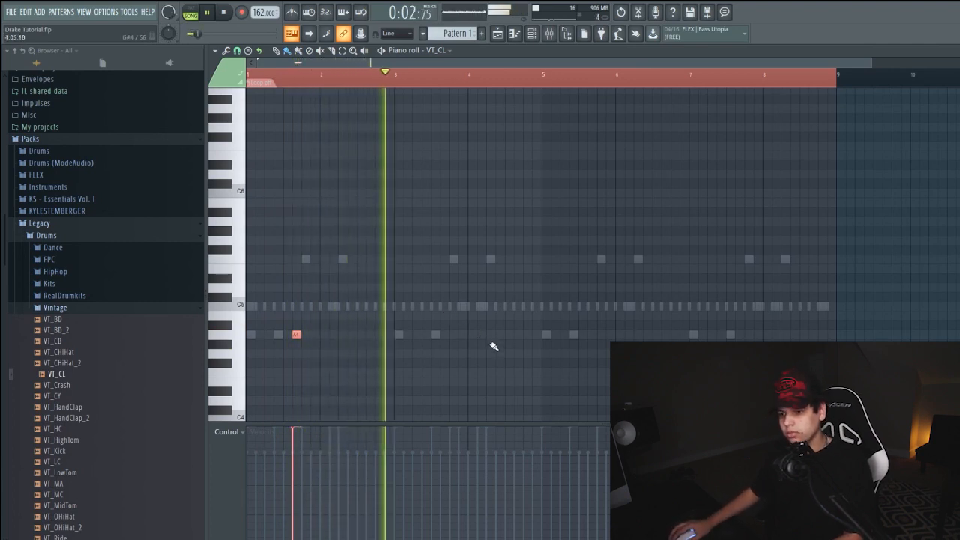
click(446, 334)
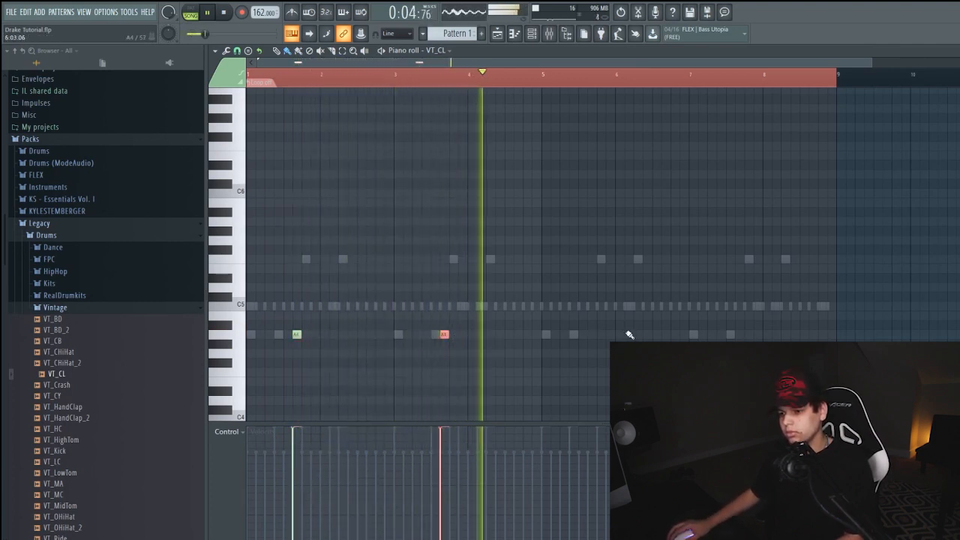
click(591, 333)
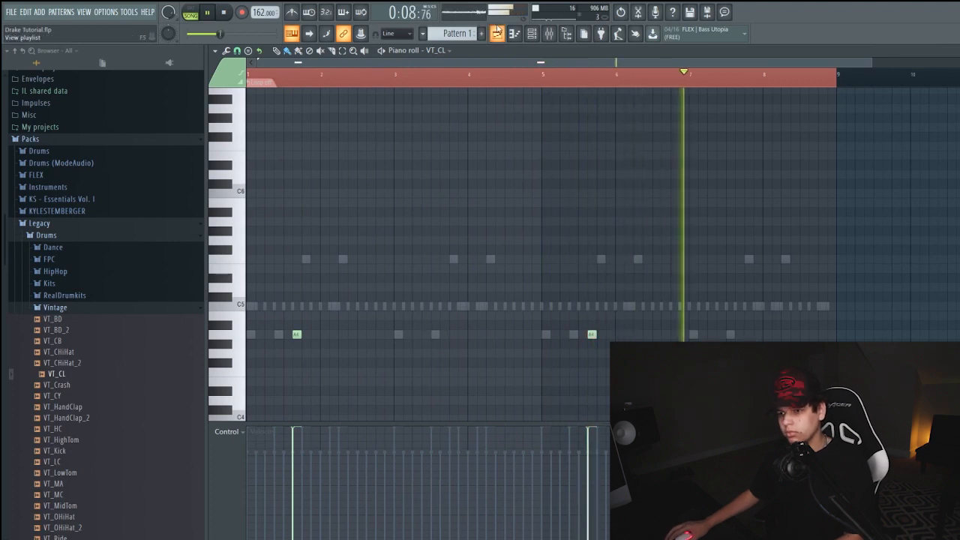
Split the HI HAT - Slash hit near the end of bar 3 into a quick double with an extra short C5 note
key(F6)
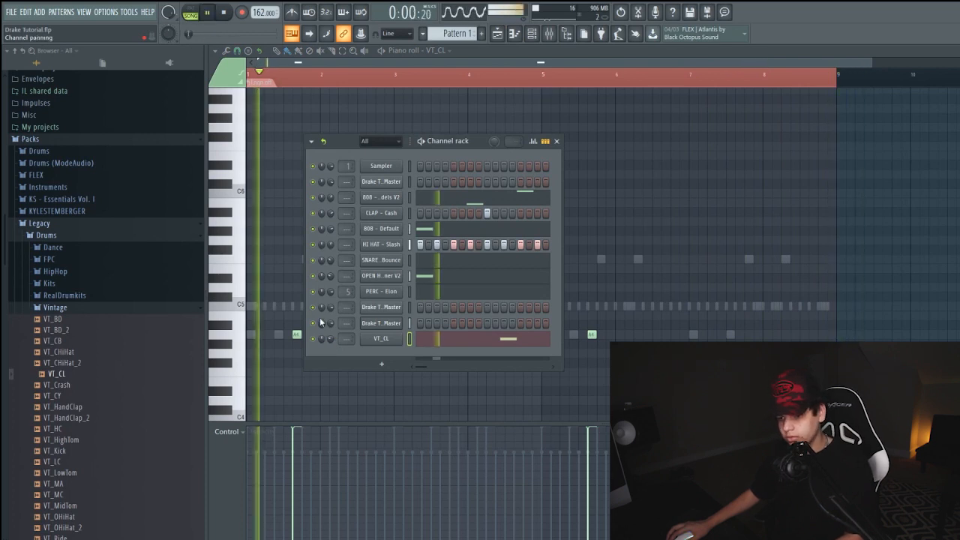
drag(785, 309, 775, 307)
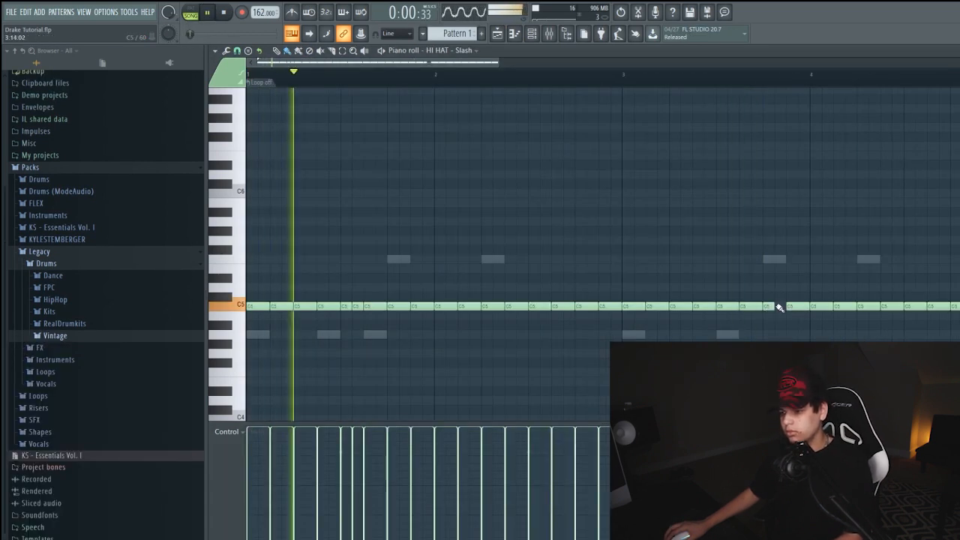
click(780, 307)
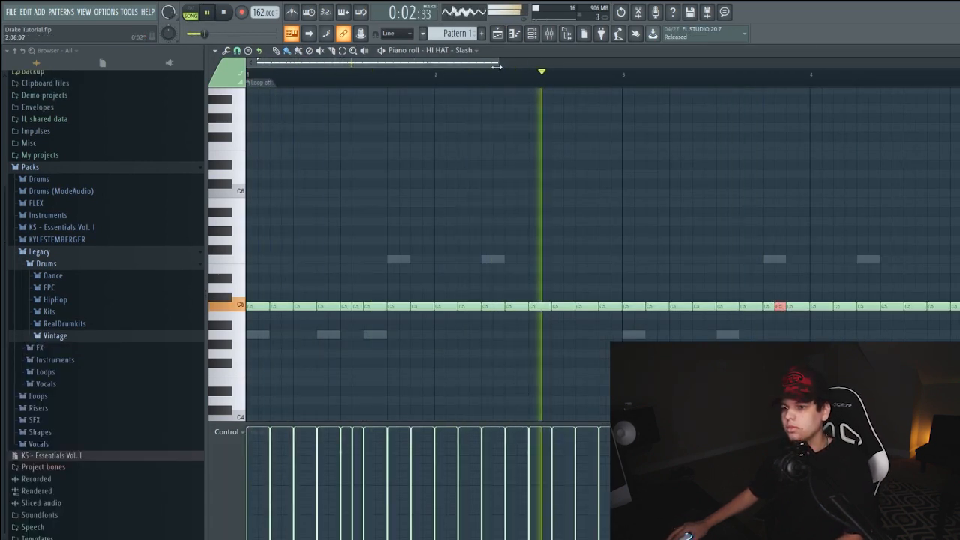
Duplicate the four-bar HI HAT - Slash pattern so it also fills bars 5 to 8
scroll(728, 248, down, 4)
right_click(598, 277)
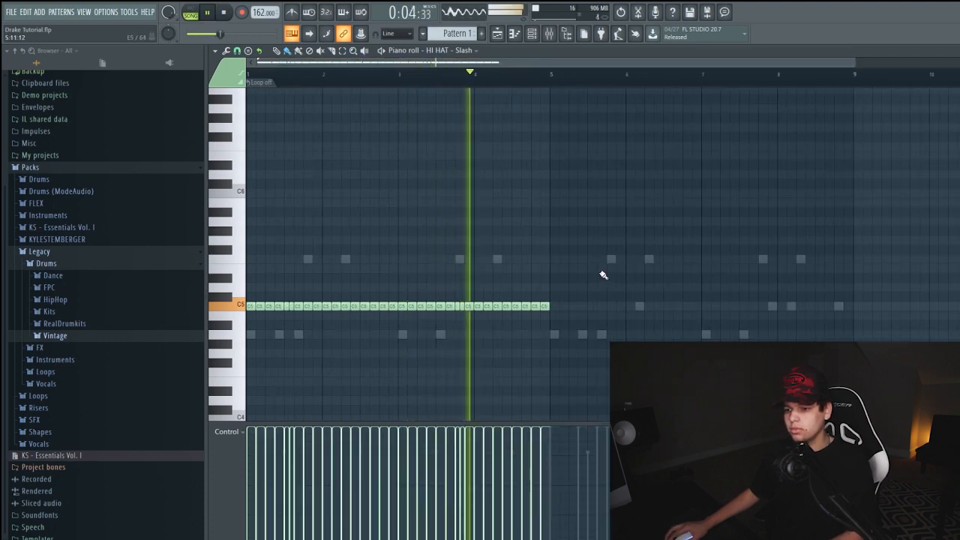
key(ctrl+b)
Add an extra SNARE - South C5 hit early in bar 2 and another early in bar 4
click(532, 34)
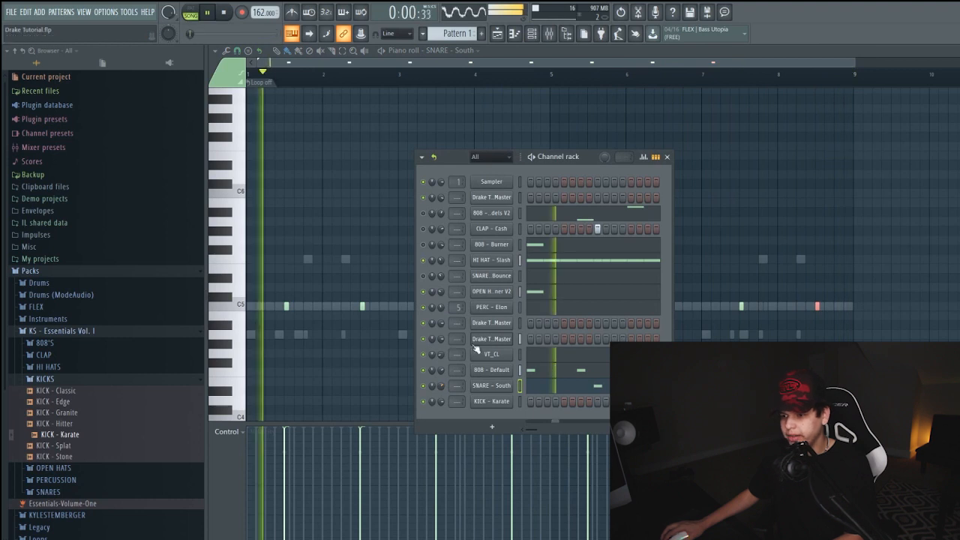
drag(587, 155, 683, 143)
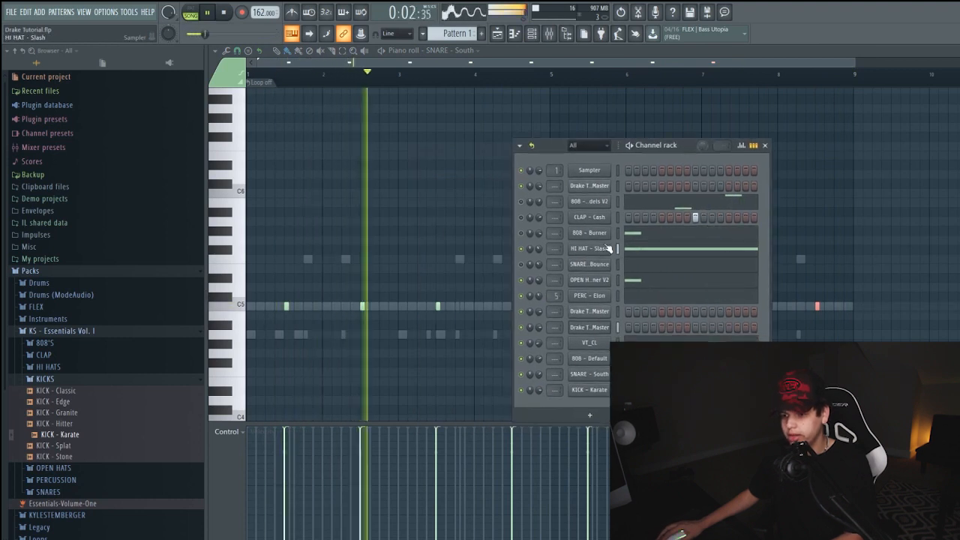
key(F6)
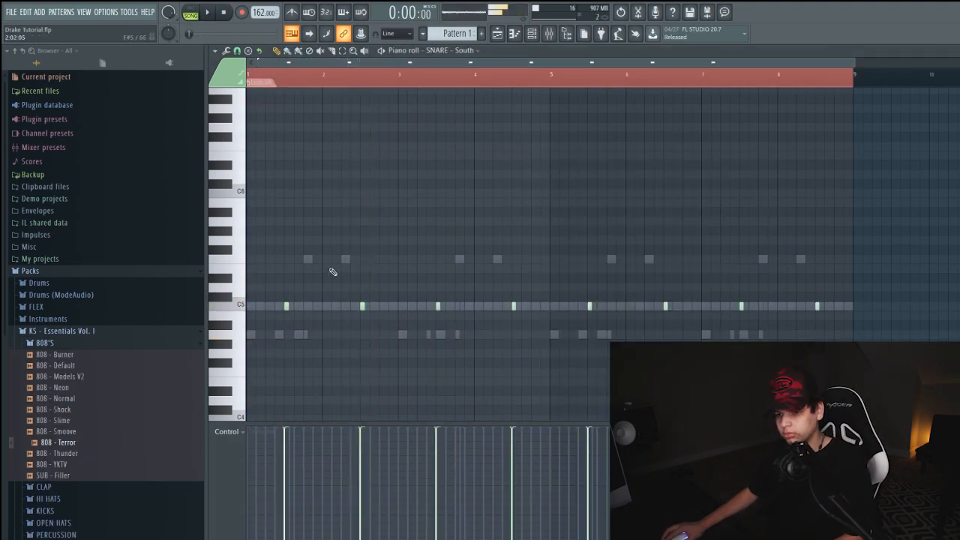
click(333, 308)
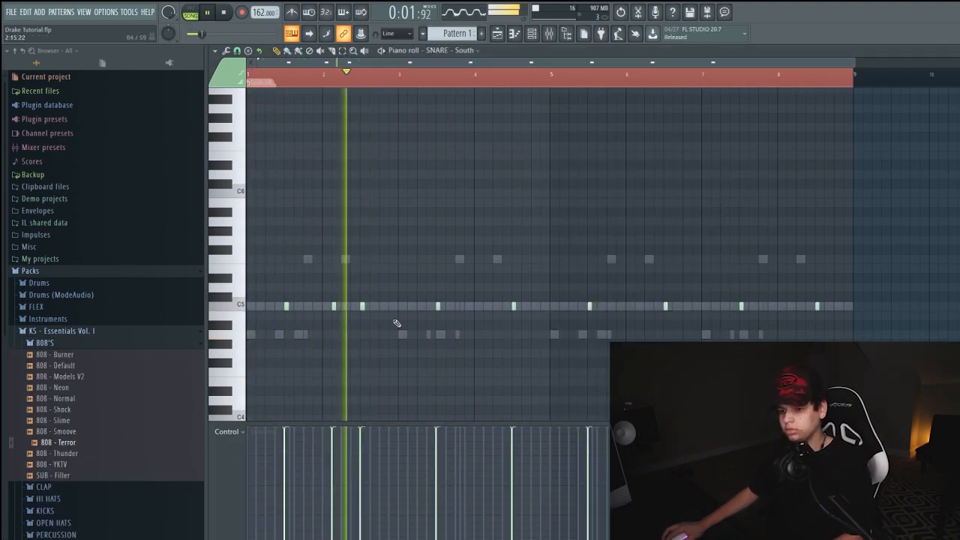
click(487, 307)
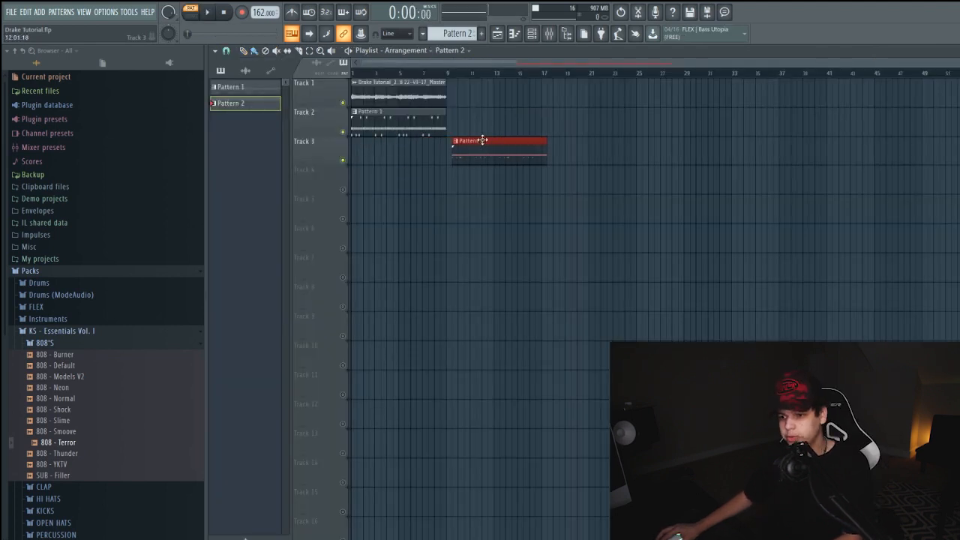
Place Pattern 2 on Track 2 at bar 9 and a copy of the Master melody audio clip above it on Track 1
drag(482, 139, 475, 118)
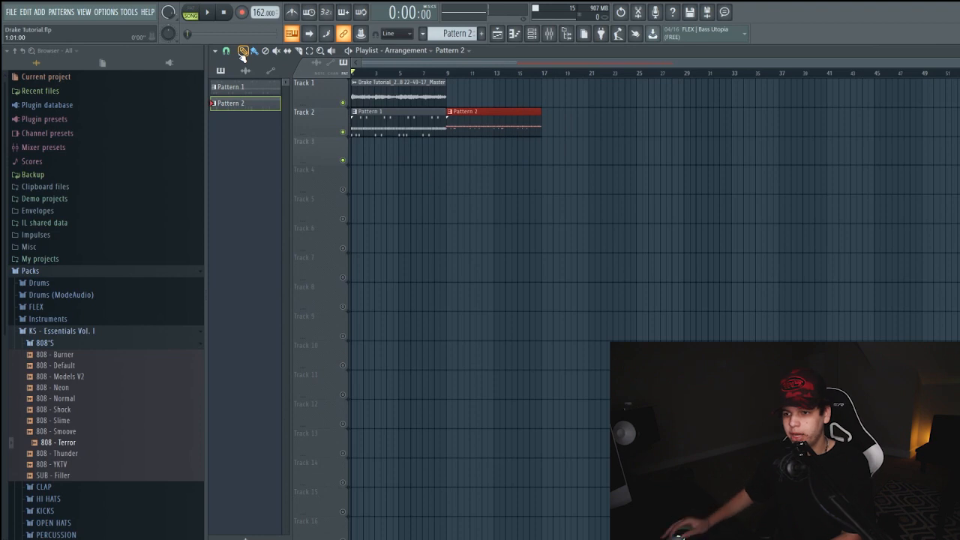
key(space)
click(422, 95)
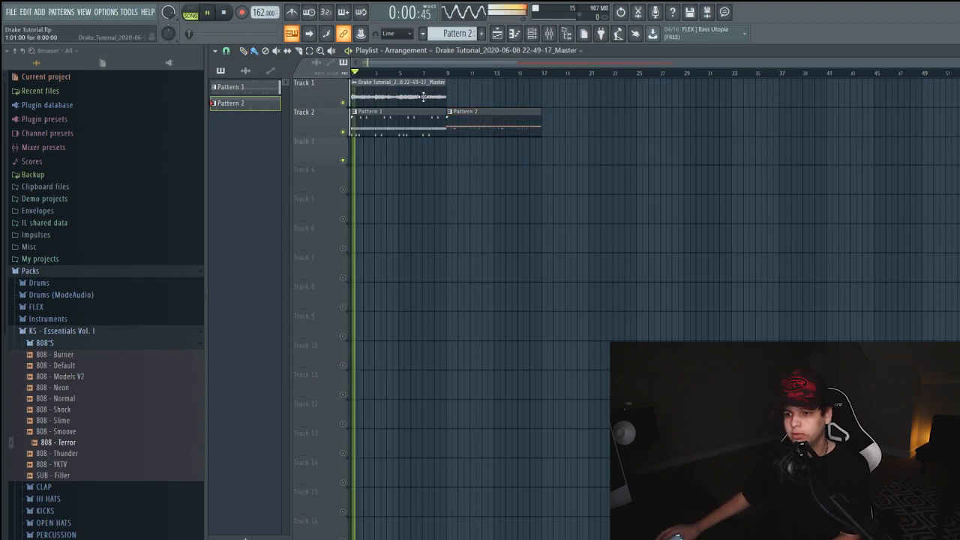
click(443, 156)
drag(456, 142, 464, 85)
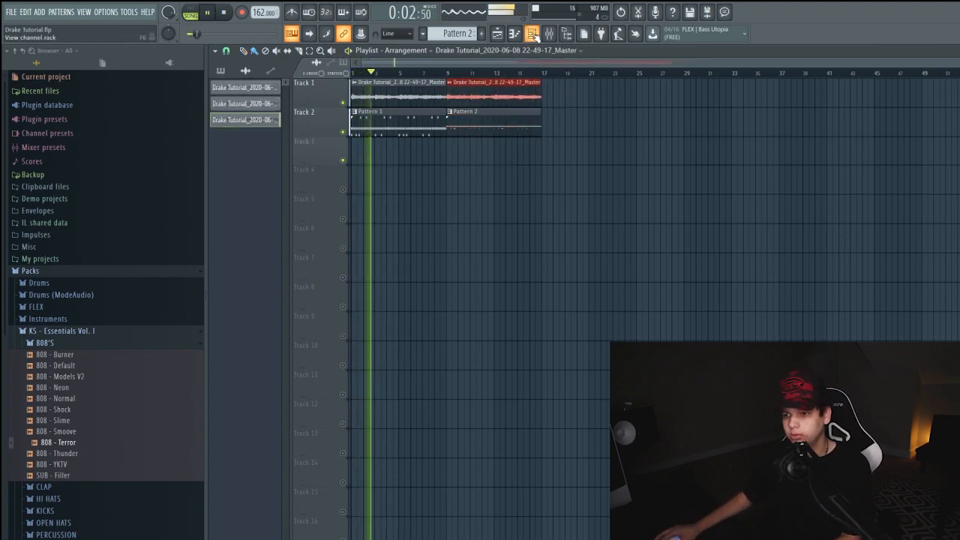
Lower the SNARE - South channel's volume during playback
click(532, 33)
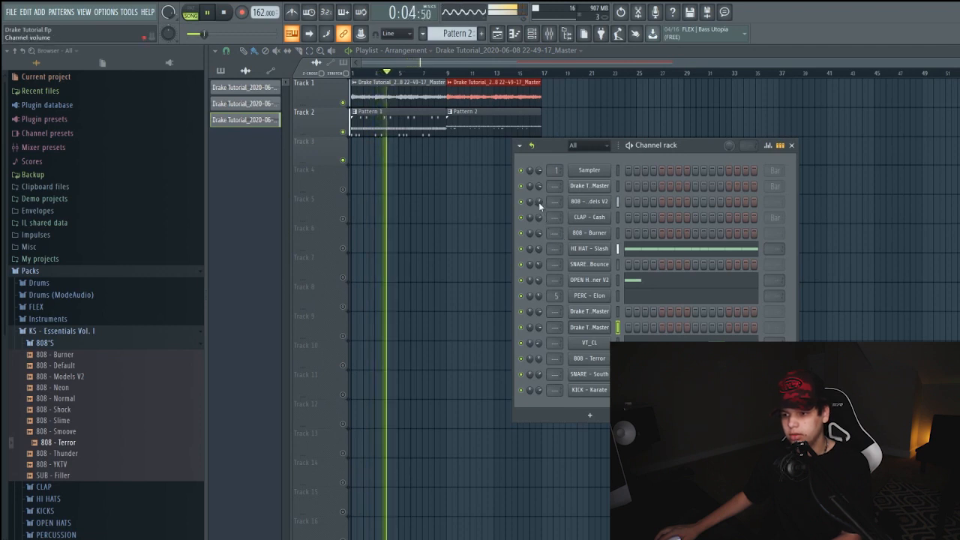
drag(538, 374, 538, 384)
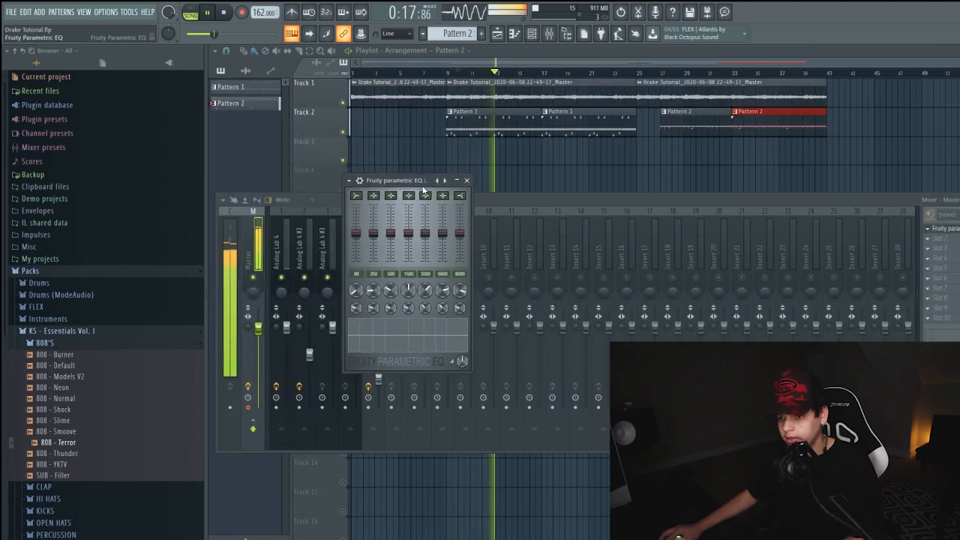
Check the Master track's Fruity parametric EQ, then play the arrangement from within the first Pattern 1 clip
drag(422, 187, 533, 238)
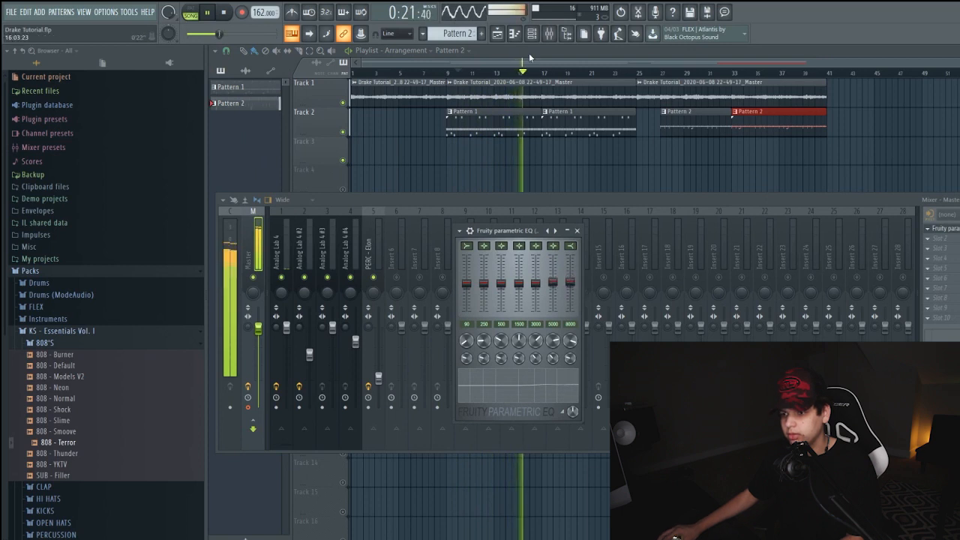
key(F6)
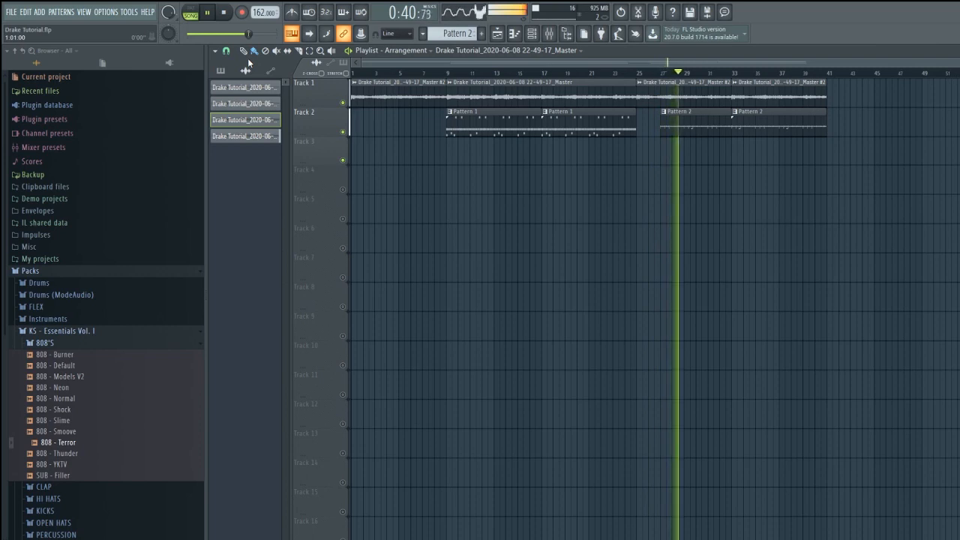
click(468, 72)
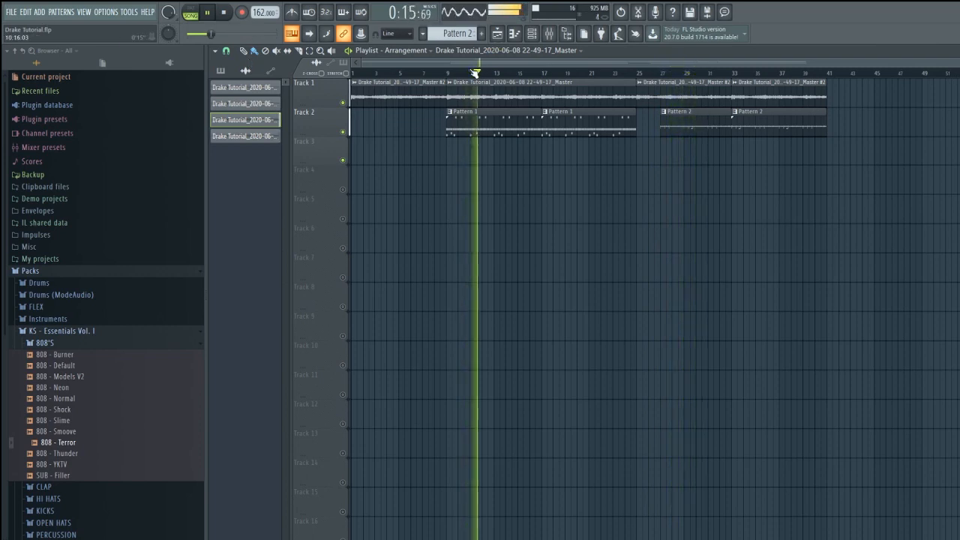